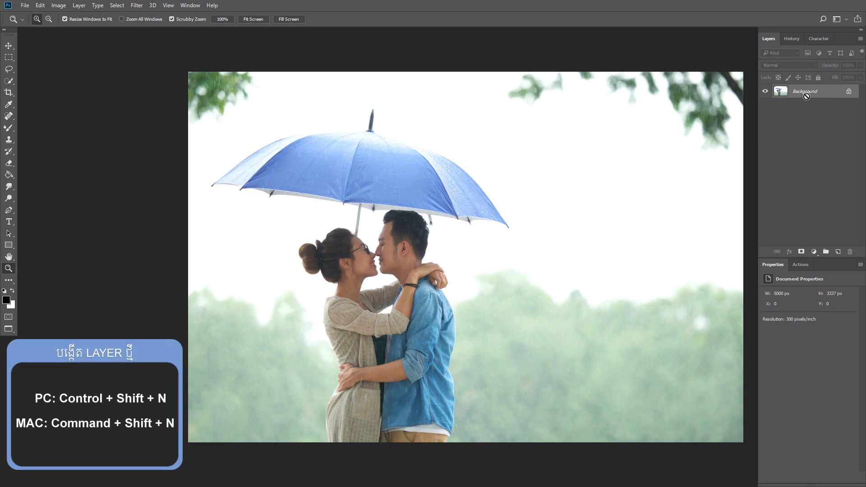
Step: Create a new empty Layer 1 above the photo
key("ctrl+shift+n")
left_click_drag(456, 120, 470, 133)
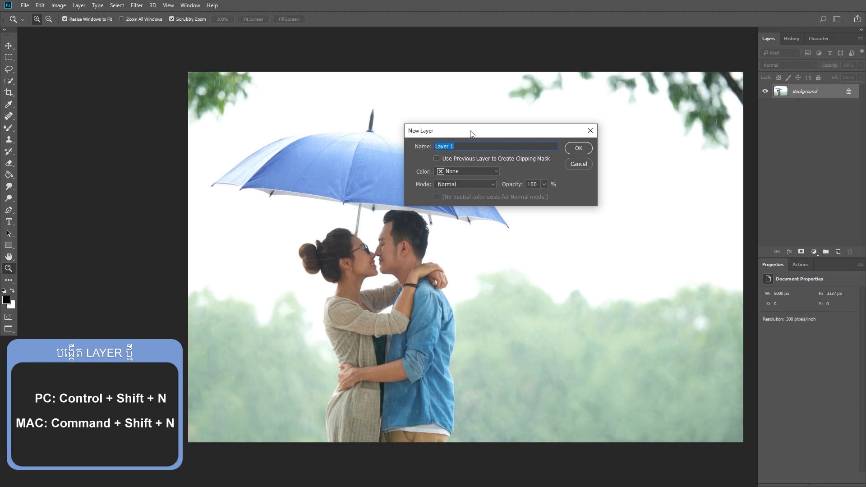
left_click(576, 150)
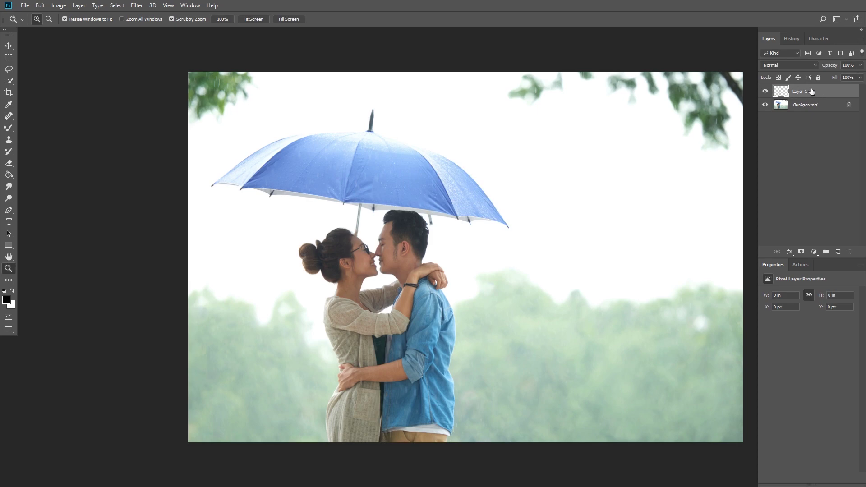
Step: Keep black as the foreground colour and fill Layer 1 with it using the Paint Bucket
left_click(6, 300)
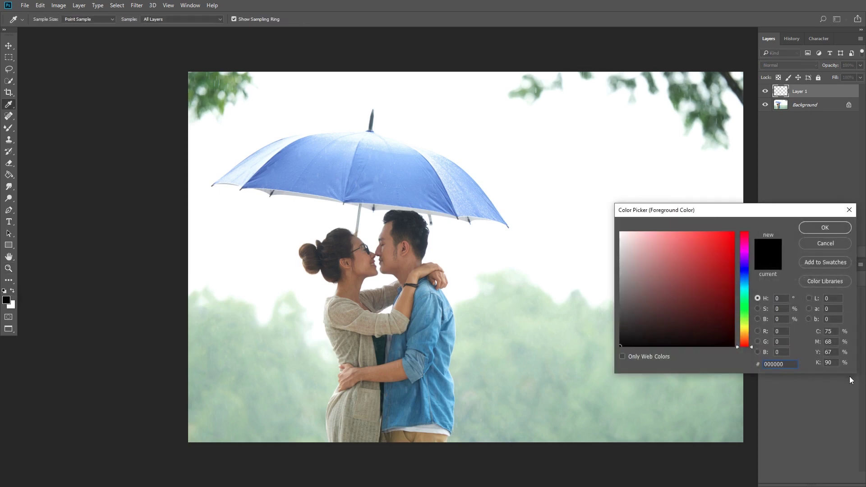
left_click(823, 229)
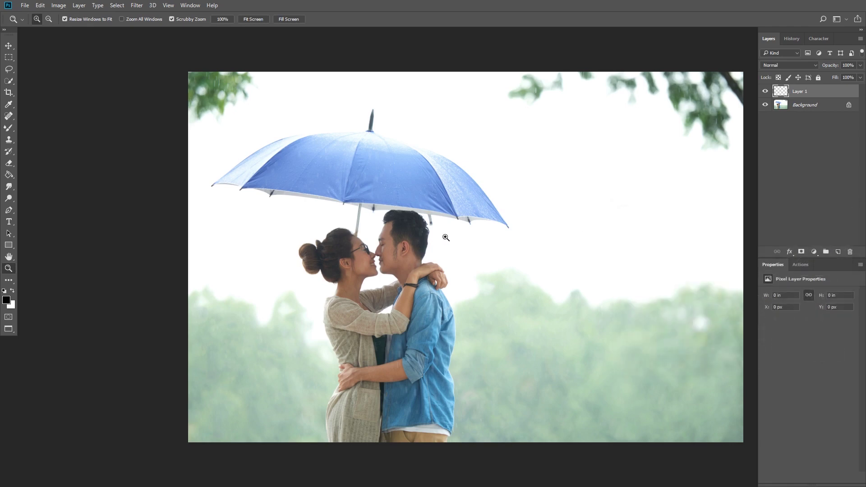
key("g")
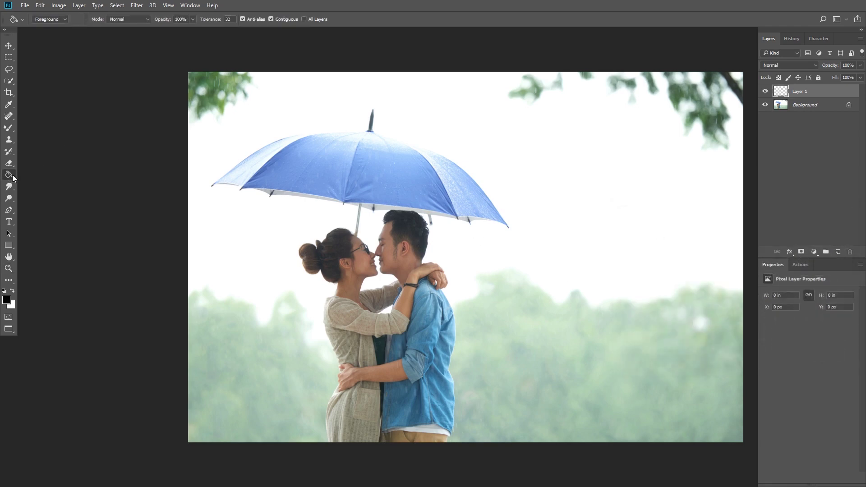
left_click(569, 177)
key("z")
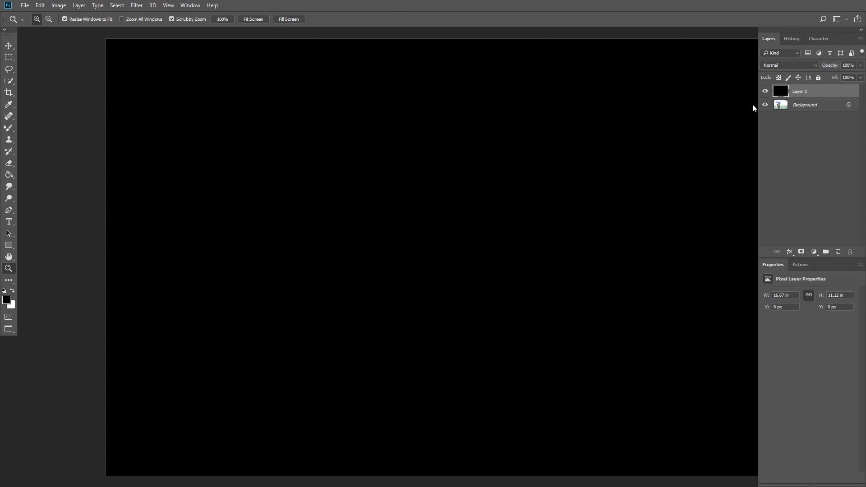
Step: Open Add Noise on the black layer and try amounts between about 48% and 134%
left_click_drag(486, 224, 446, 217)
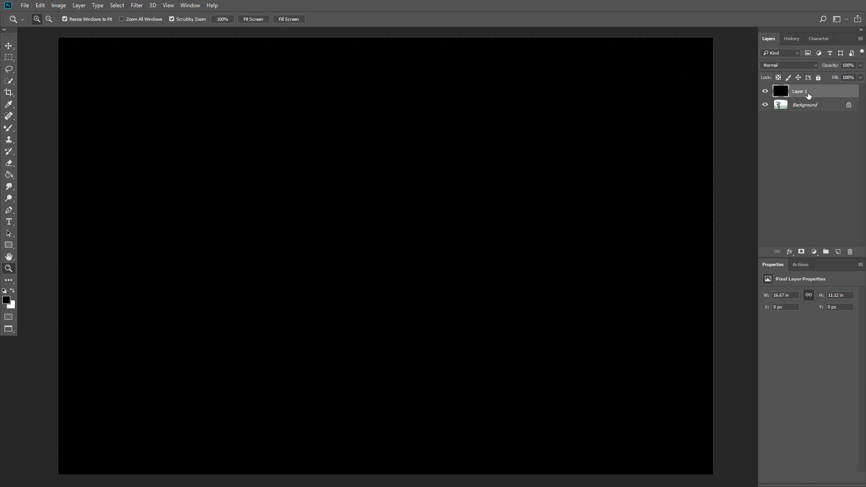
left_click(137, 5)
mouse_move(176, 130)
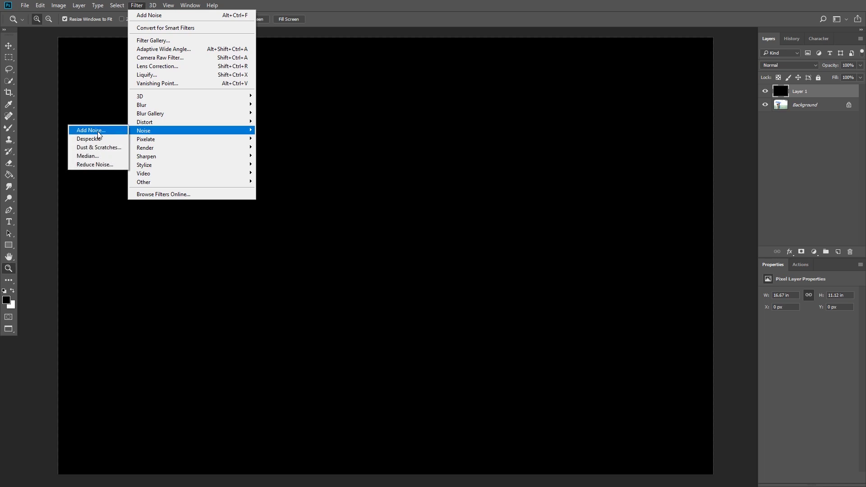
left_click(96, 130)
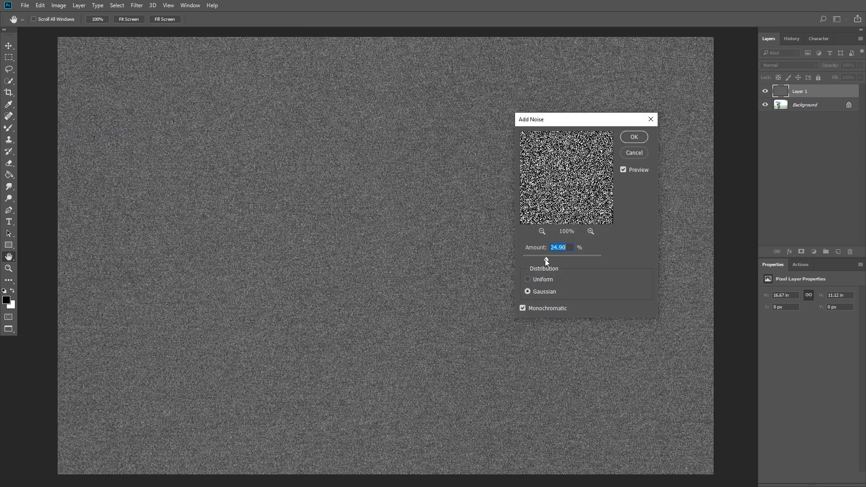
left_click_drag(551, 259, 523, 260)
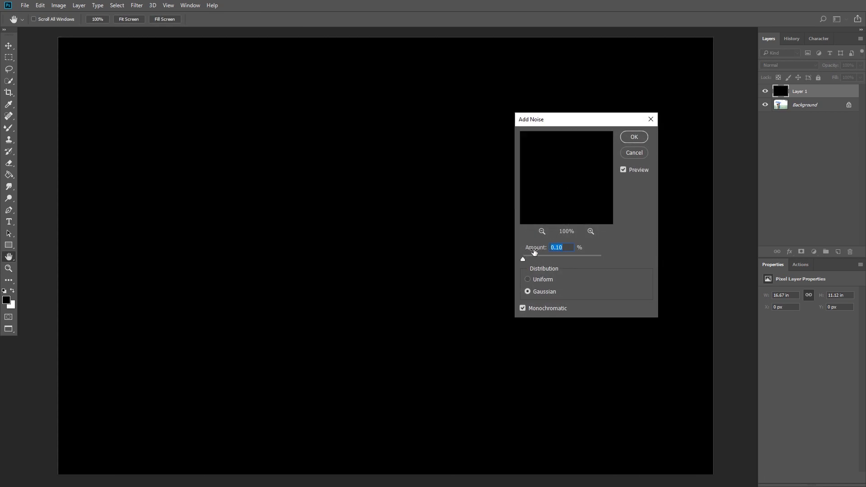
left_click_drag(568, 259, 566, 259)
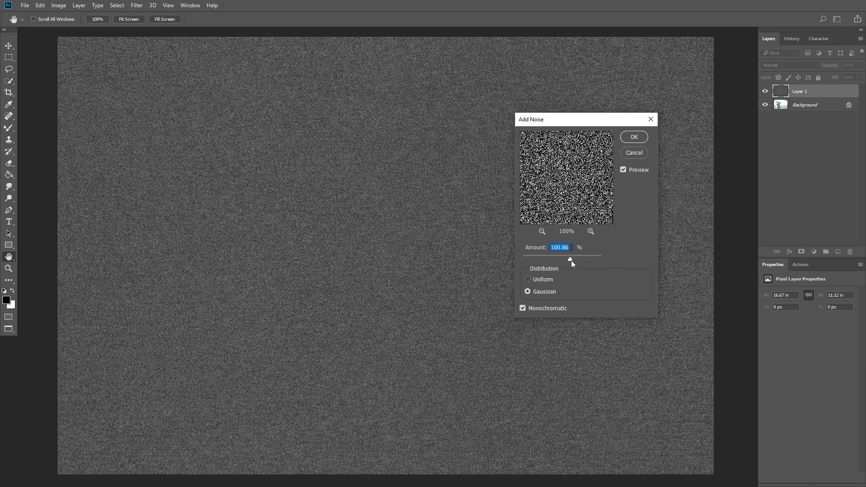
left_click_drag(571, 260, 553, 259)
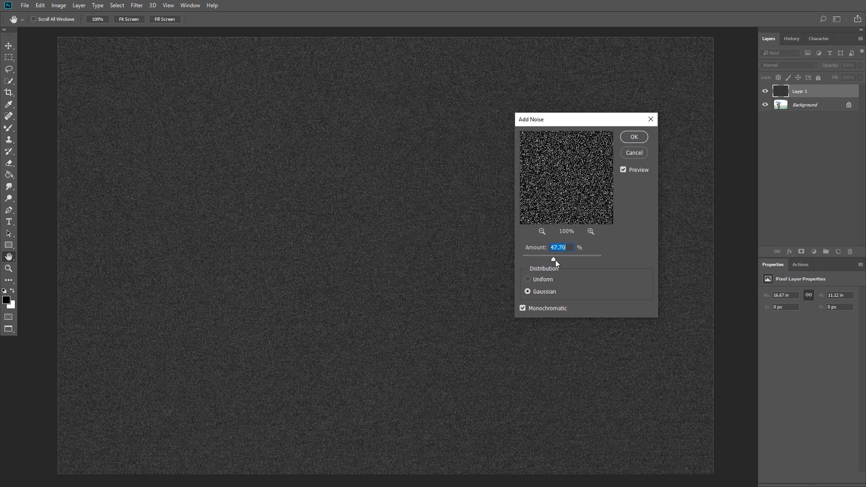
left_click_drag(554, 260, 577, 259)
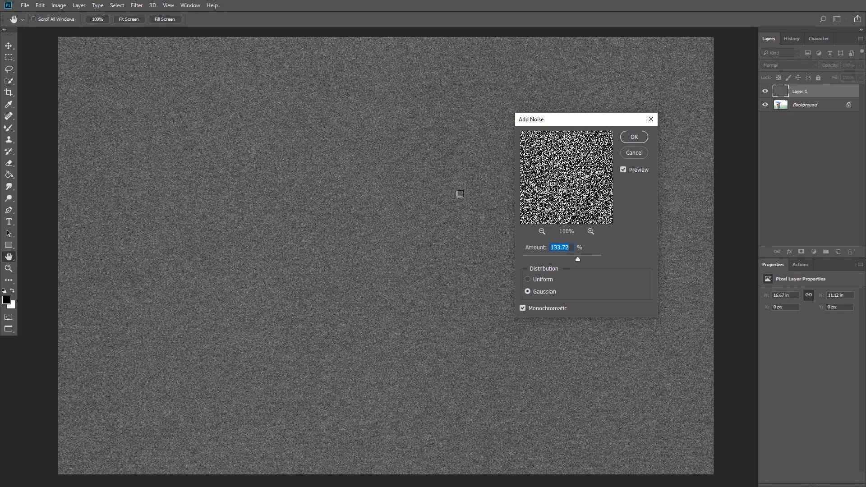
Step: Apply about 151% monochromatic Gaussian noise to Layer 1 and zoom out to fit the canvas
left_click(529, 261)
mouse_move(556, 259)
left_mouse_down()
mouse_move(587, 264)
mouse_move(580, 260)
left_mouse_up()
left_click(537, 281)
left_click(522, 309)
left_click(165, 18)
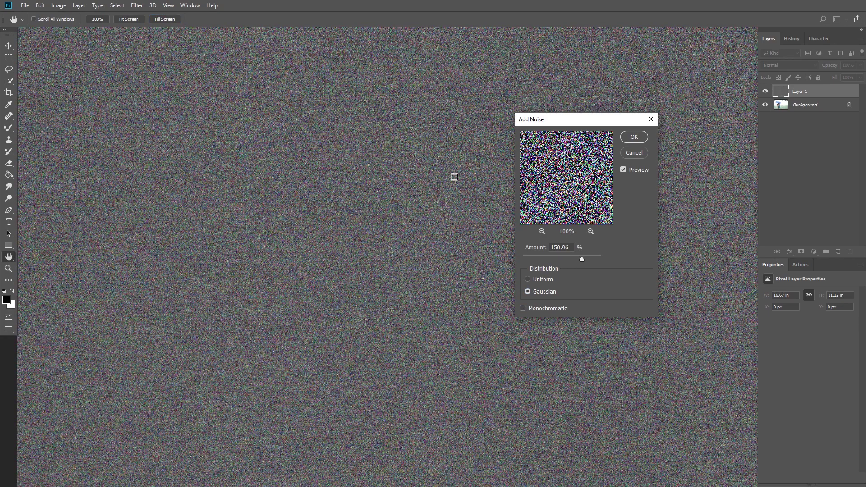
left_click(523, 308)
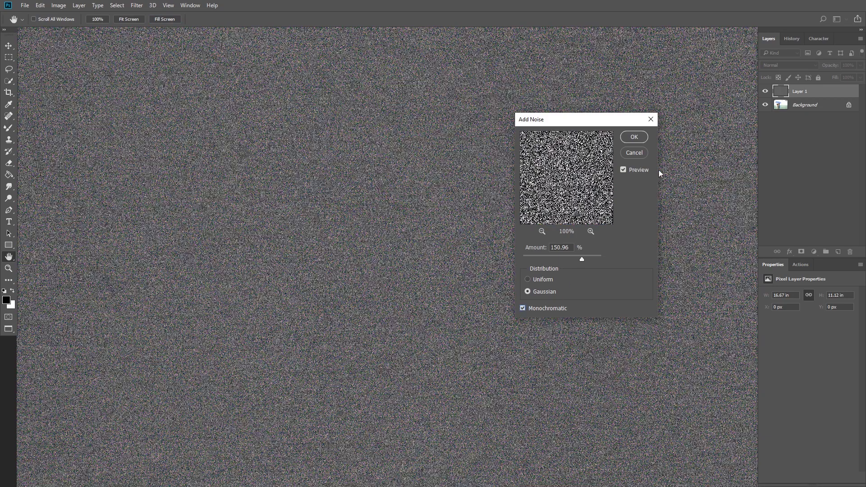
left_click(633, 137)
key("z")
left_click_drag(554, 207, 419, 270)
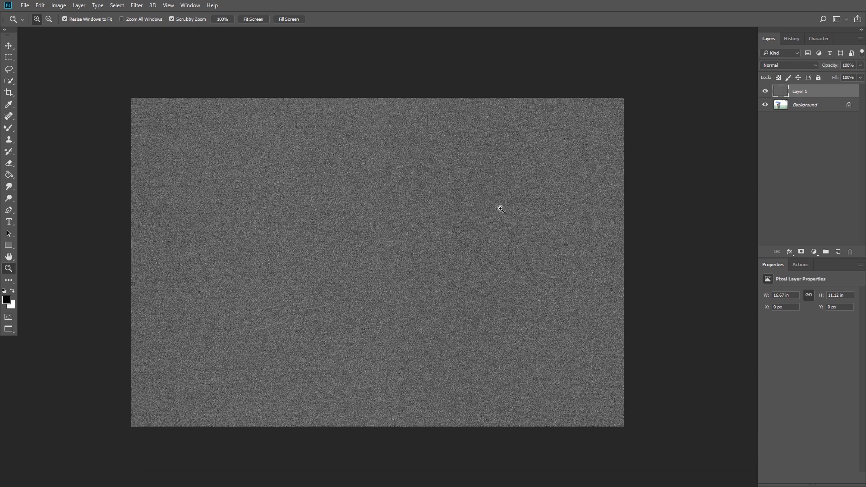
Step: Copy a small rectangle of noise near the centre to Layer 2 and hide Layer 1
key("m")
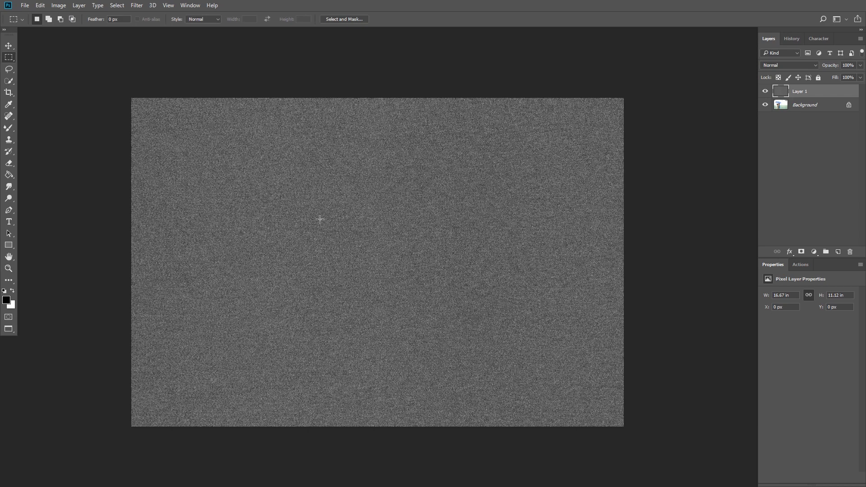
left_click_drag(339, 230, 378, 285)
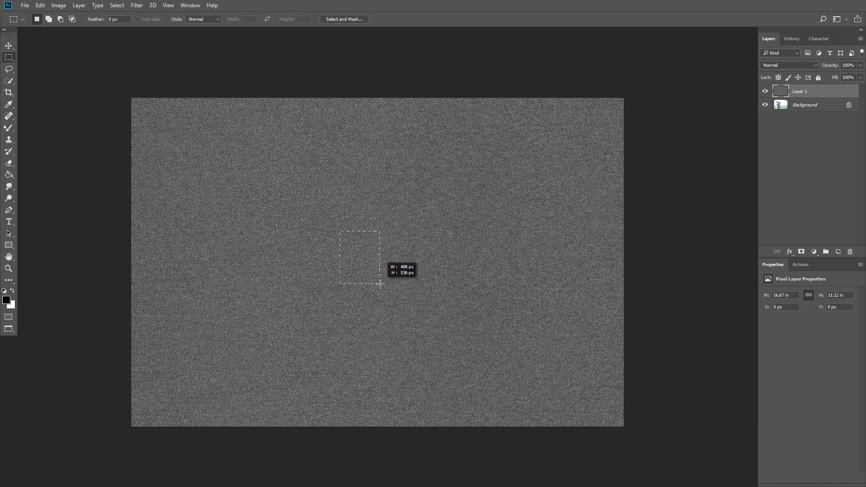
left_click(245, 208)
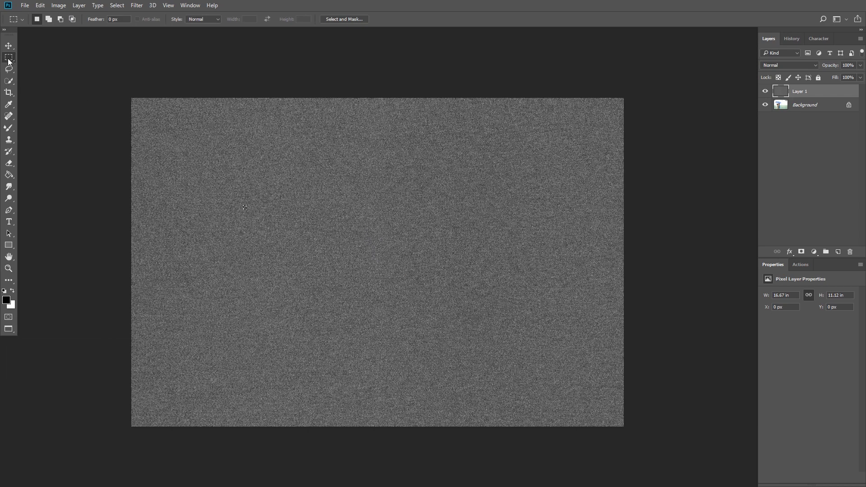
left_click_drag(348, 217, 441, 272)
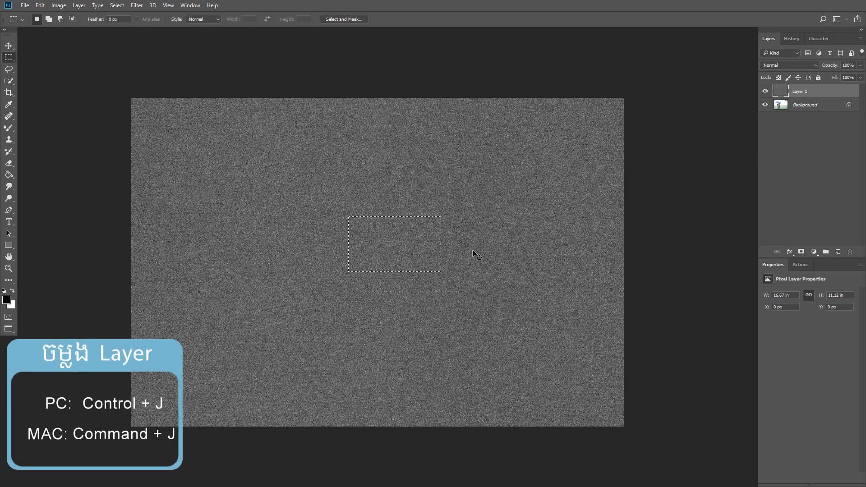
key("ctrl+j")
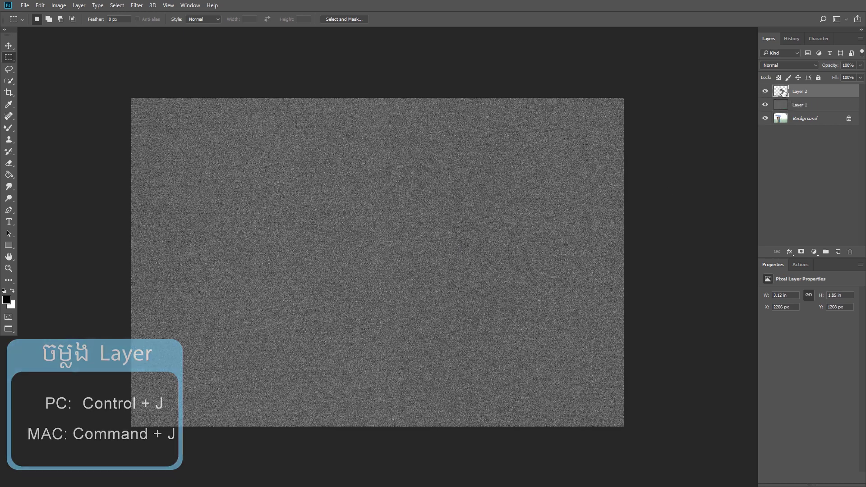
left_click(765, 104)
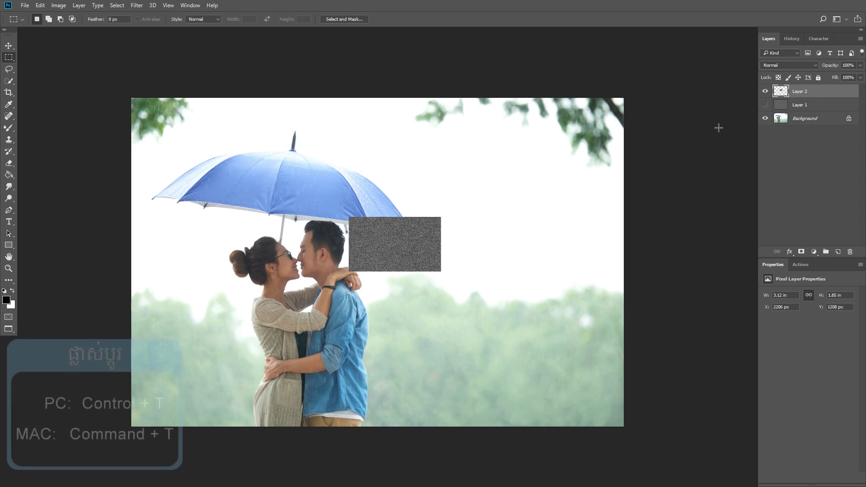
Step: Scale the Layer 2 noise patch up about 600% to cover the whole canvas
key("ctrl+t")
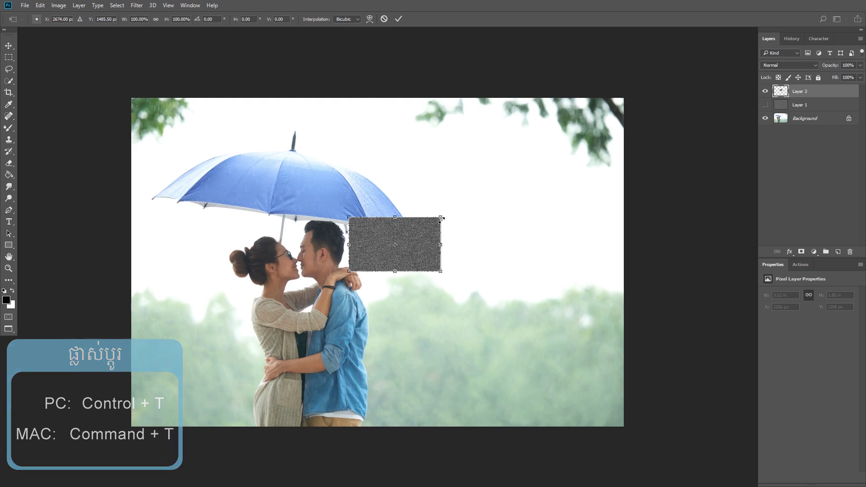
left_click_drag(440, 218, 652, 77)
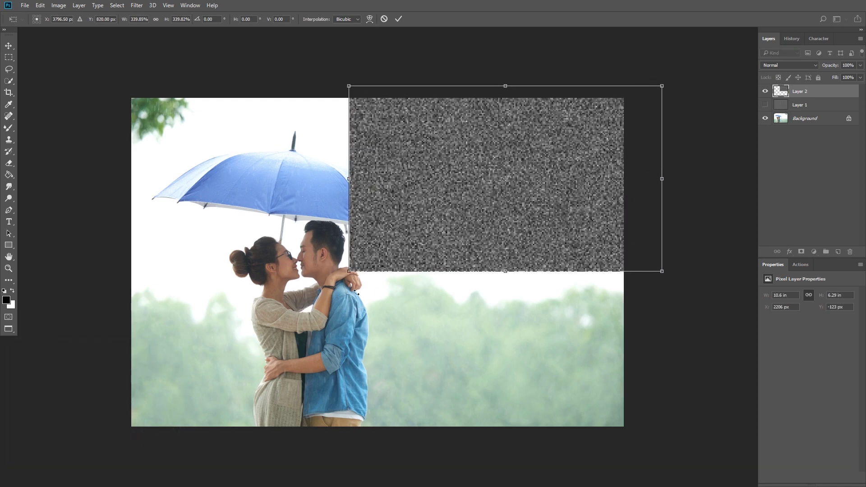
left_click_drag(349, 271, 132, 452)
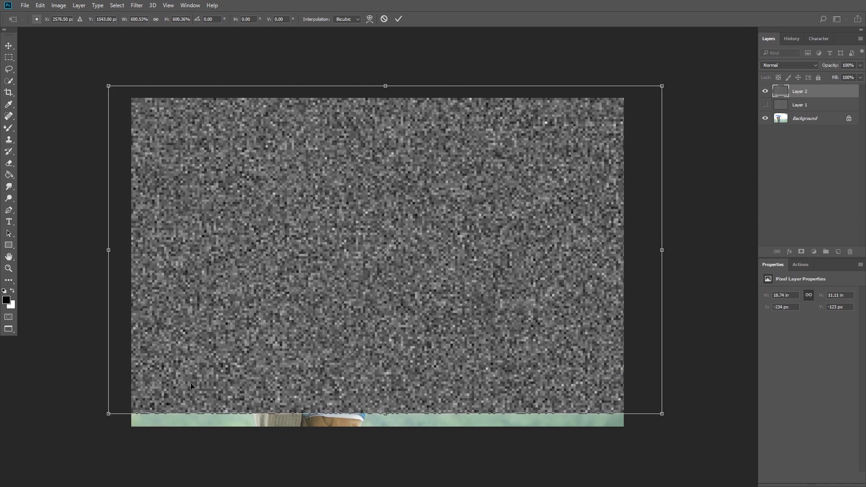
left_click_drag(386, 418, 386, 435)
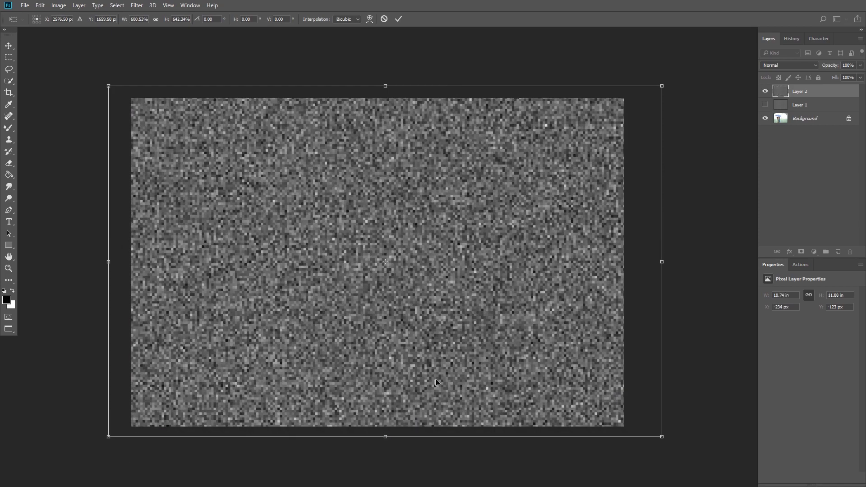
key("Return")
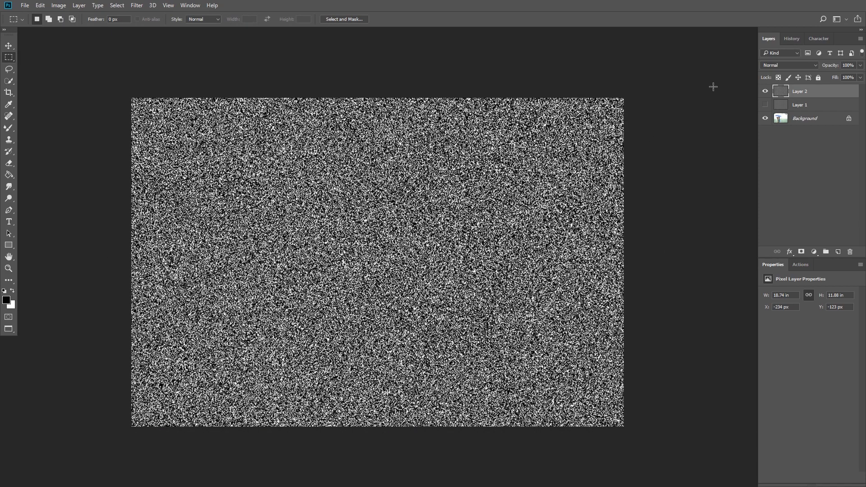
Step: Compare the fine Layer 1 noise with the coarse Layer 2 noise by toggling visibility and zooming in
left_click(765, 104)
left_click(765, 91)
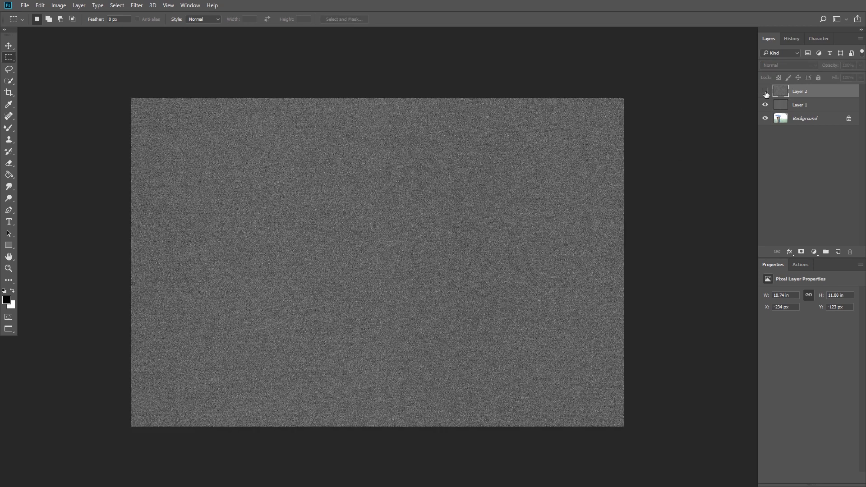
left_click(765, 91)
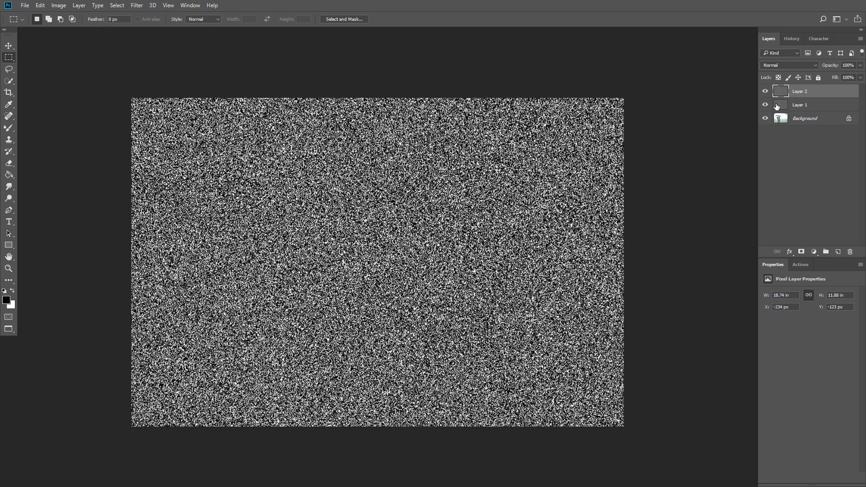
left_click(765, 106)
key("z")
left_click_drag(391, 224, 415, 224)
left_click(765, 91)
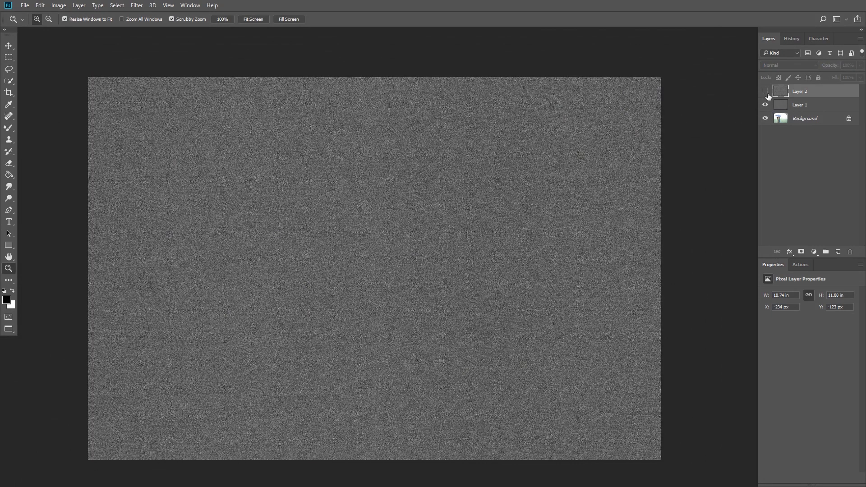
left_click(765, 92)
Step: Delete Layer 1 and set Layer 2's blend mode to Screen
left_click(800, 104)
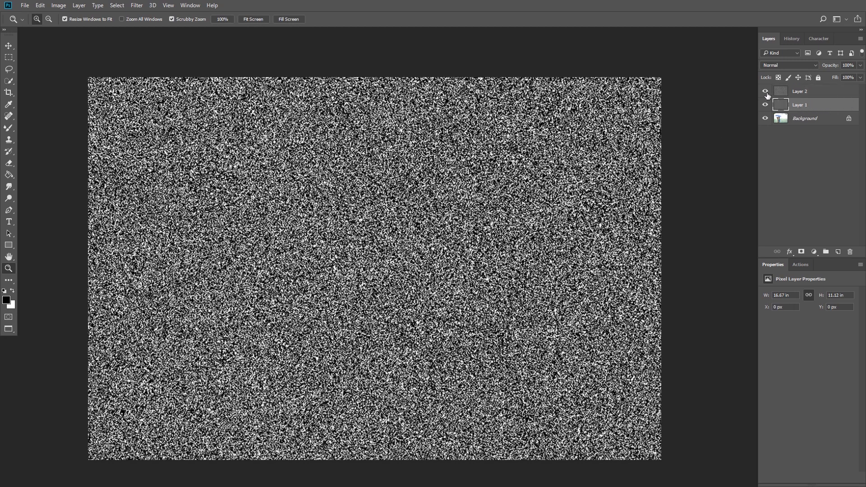
key("Delete")
left_click(832, 92)
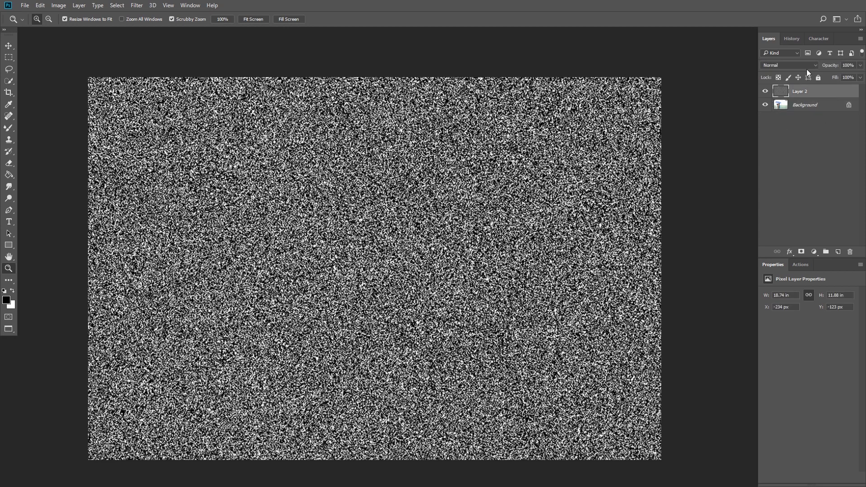
left_click(794, 66)
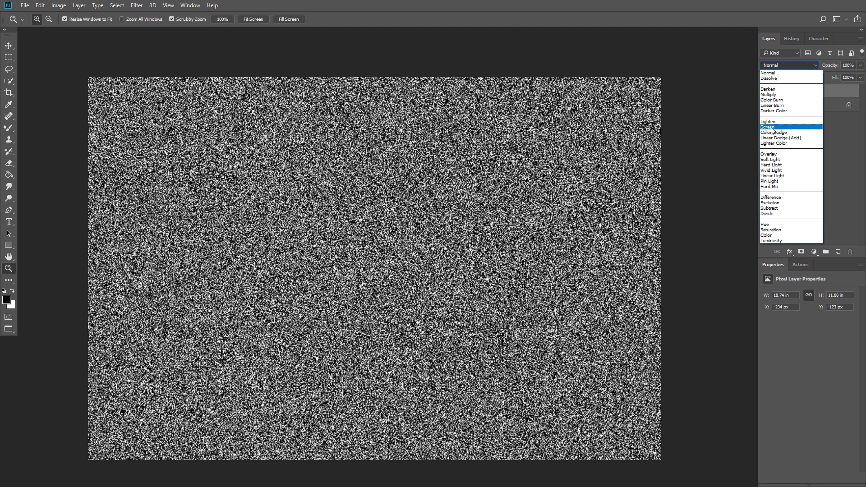
left_click(771, 127)
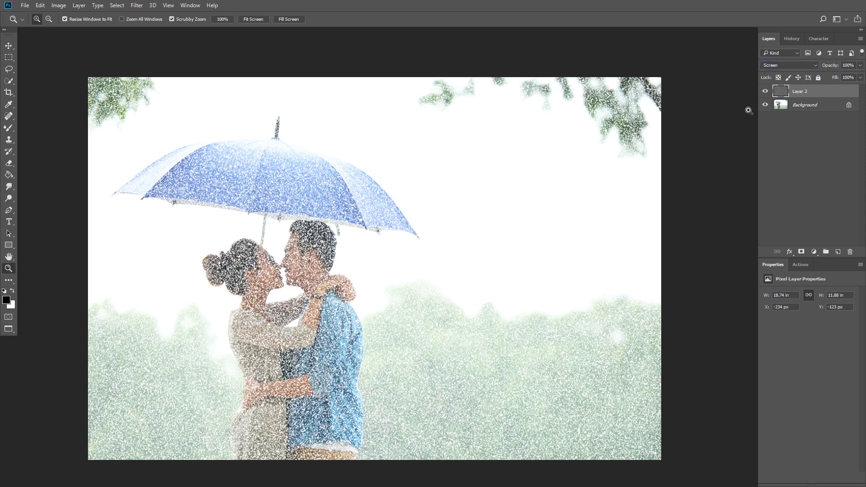
Step: Zoom in to inspect the white speckles over the couple, then add a Curves adjustment layer
left_click_drag(500, 342, 508, 342)
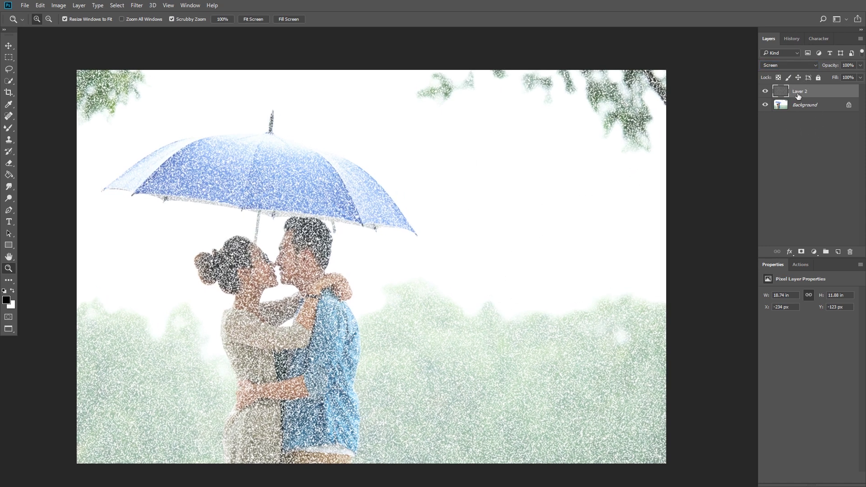
left_click(403, 381)
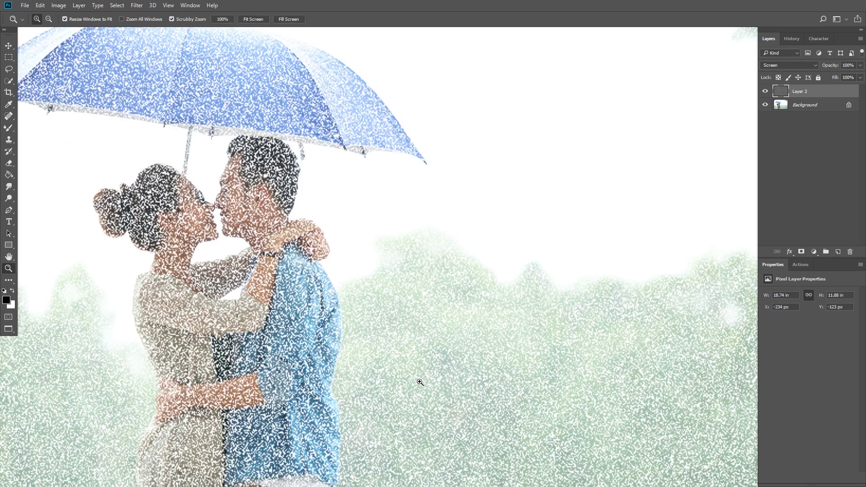
left_click(440, 355)
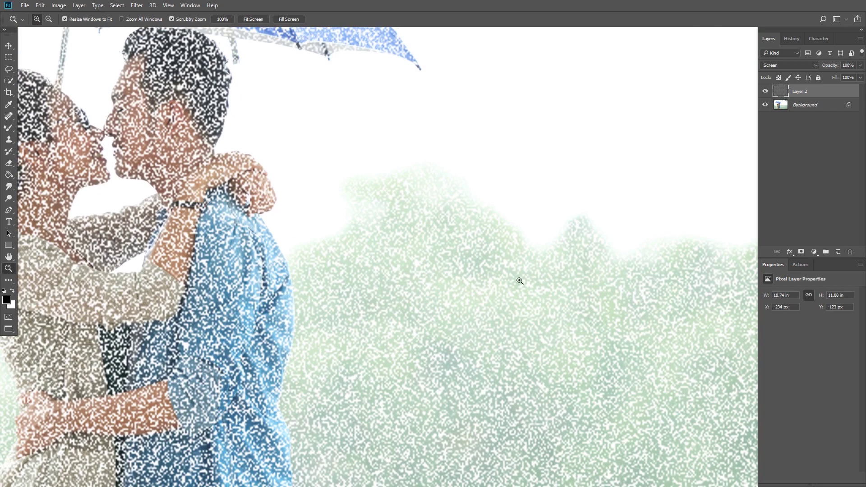
left_click(473, 329, "alt")
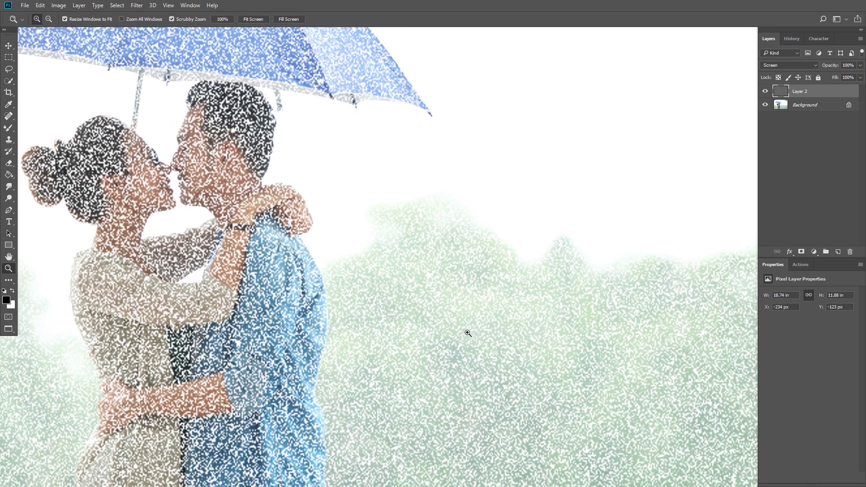
left_click(479, 340, "alt")
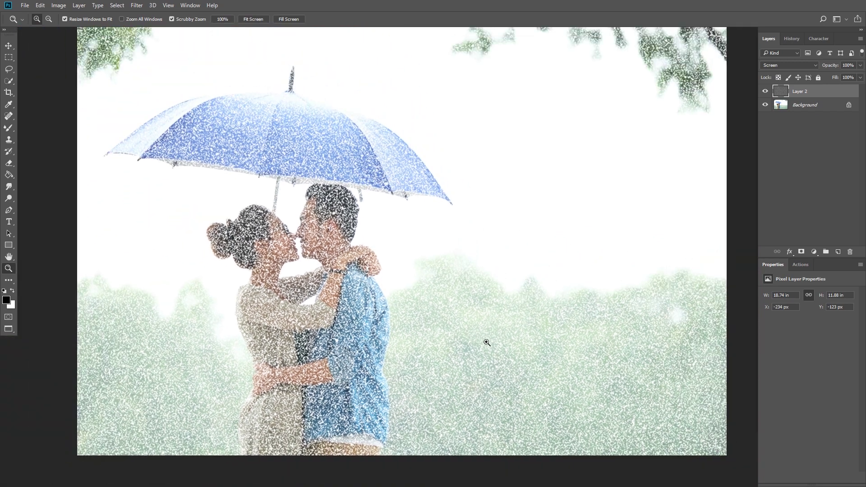
left_click(484, 340)
left_click_drag(485, 325, 474, 328)
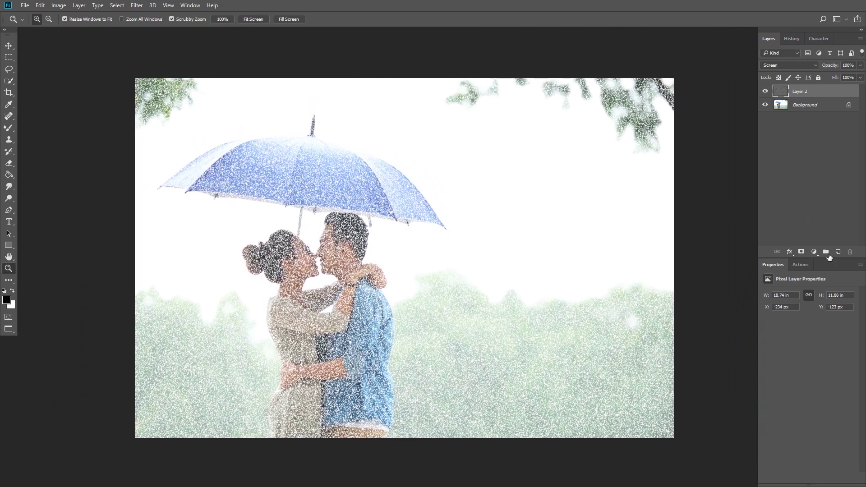
left_click(813, 252)
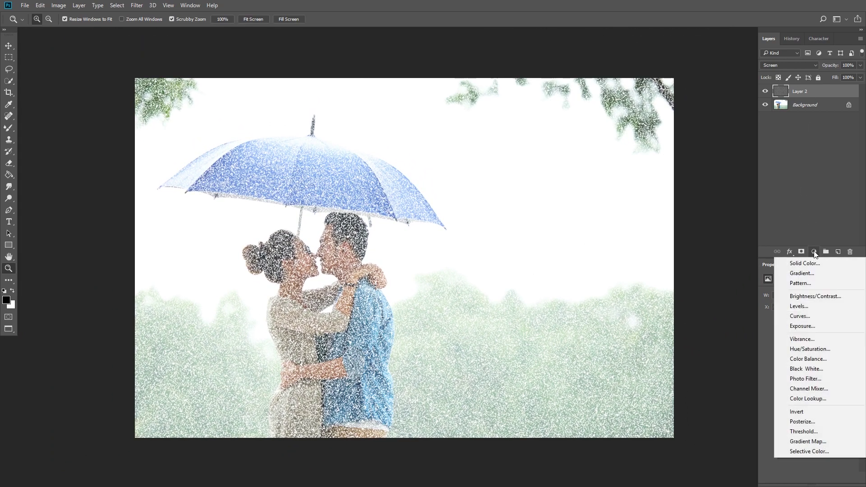
left_click(808, 317)
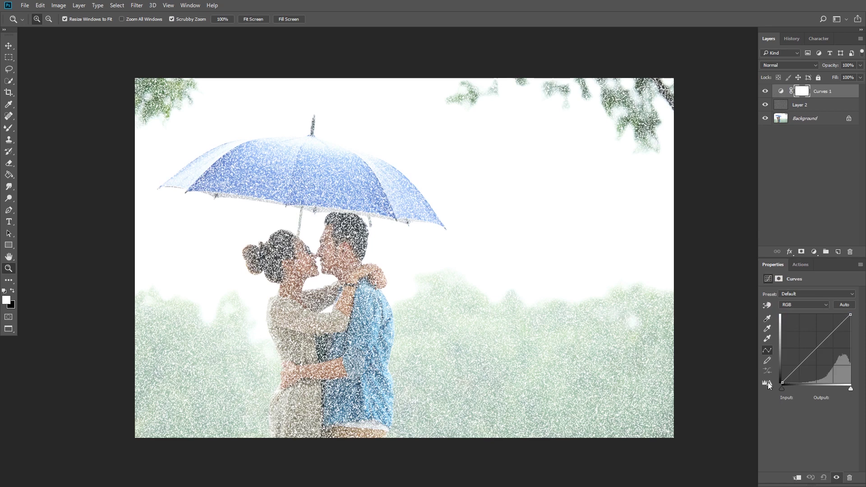
Step: Drag the Curves black point to input 135 and clip the adjustment to Layer 2
left_click(781, 383)
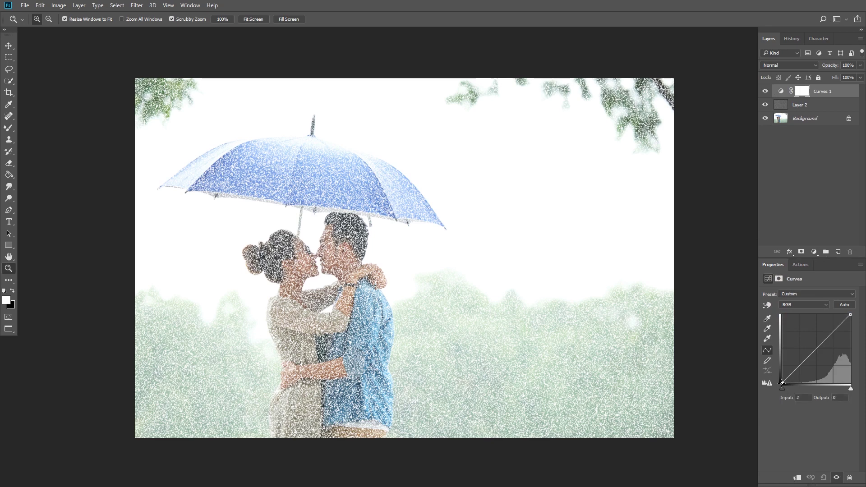
left_click_drag(780, 384, 818, 384)
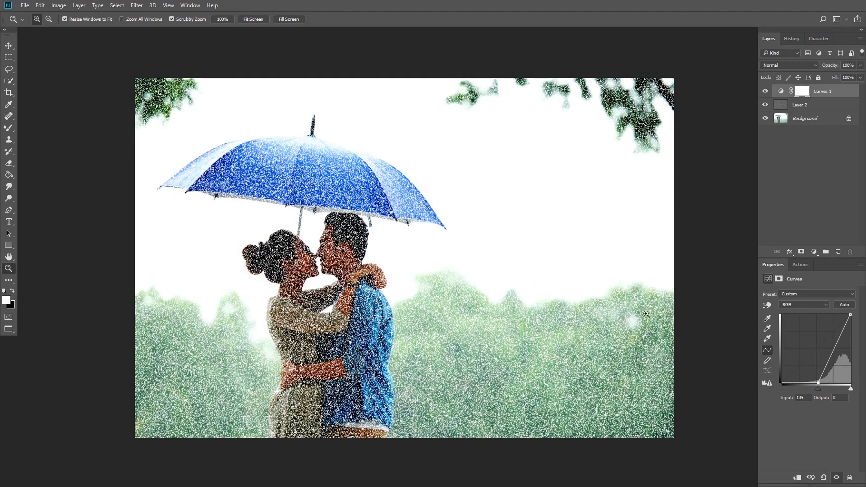
left_click(796, 478)
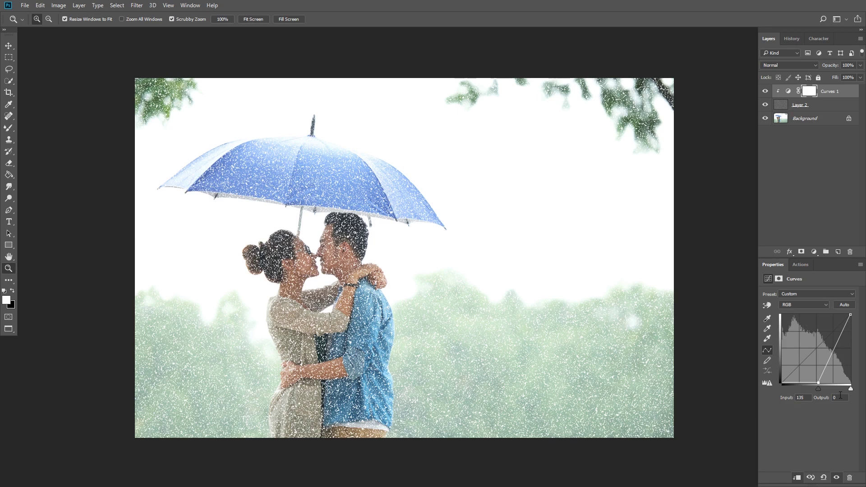
Step: Fine-tune the clipped Curves black point and select Layer 2
mouse_move(817, 384)
left_mouse_down()
mouse_move(798, 388)
mouse_move(818, 386)
left_mouse_up()
left_click_drag(417, 350, 433, 331)
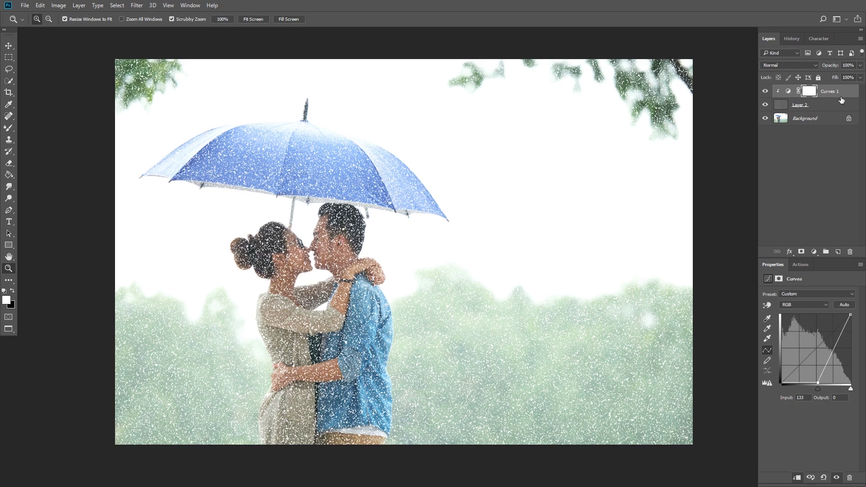
left_click(788, 107)
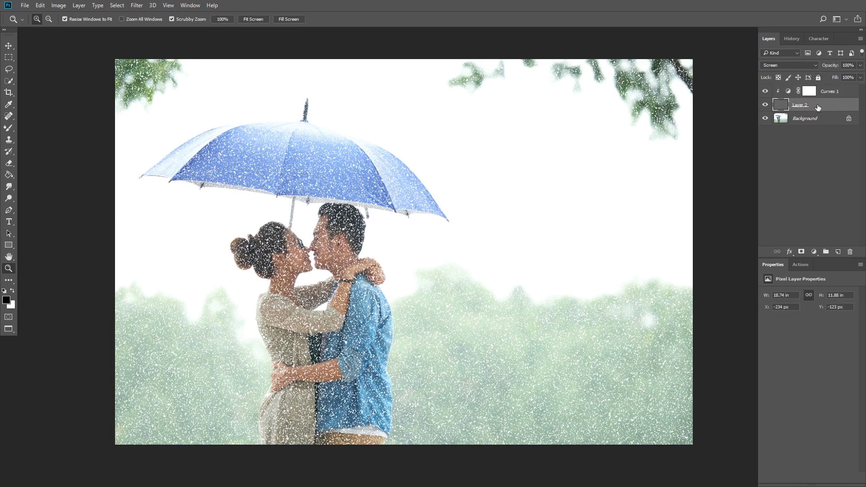
Step: Open the Motion Blur filter on Layer 2 with the photo fitted to the window
left_click(136, 5)
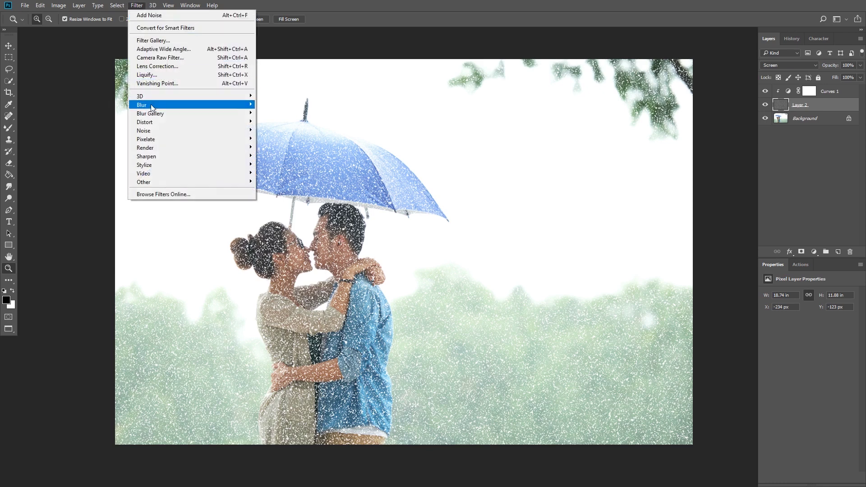
mouse_move(193, 104)
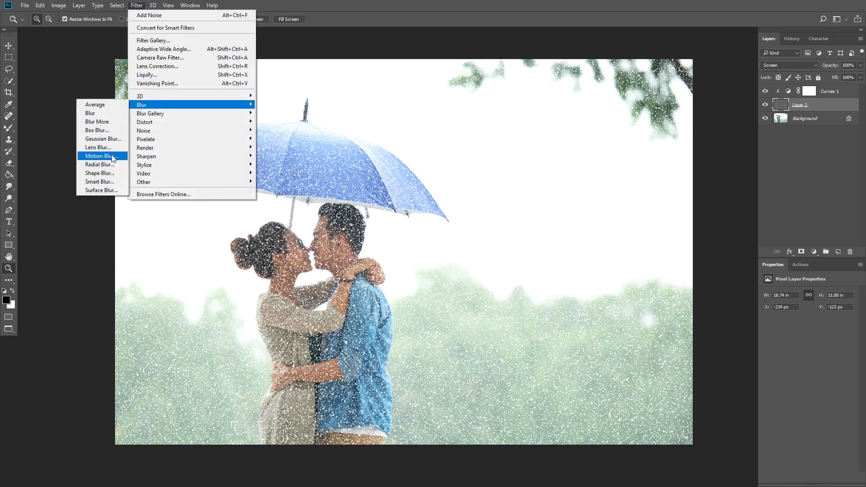
left_click(100, 156)
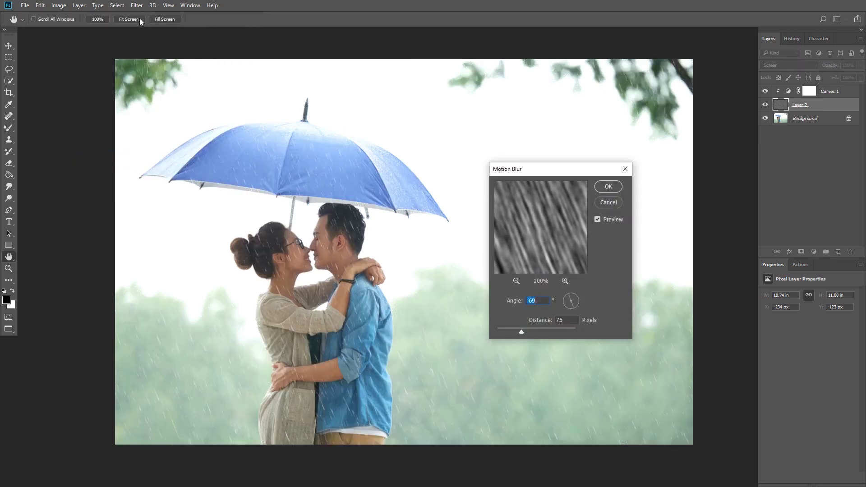
left_click(160, 18)
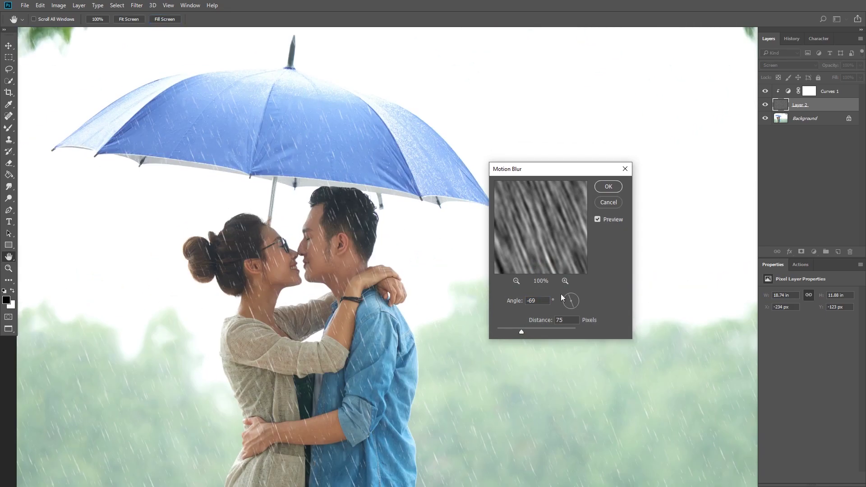
left_click_drag(521, 331, 497, 331)
double_click(538, 302)
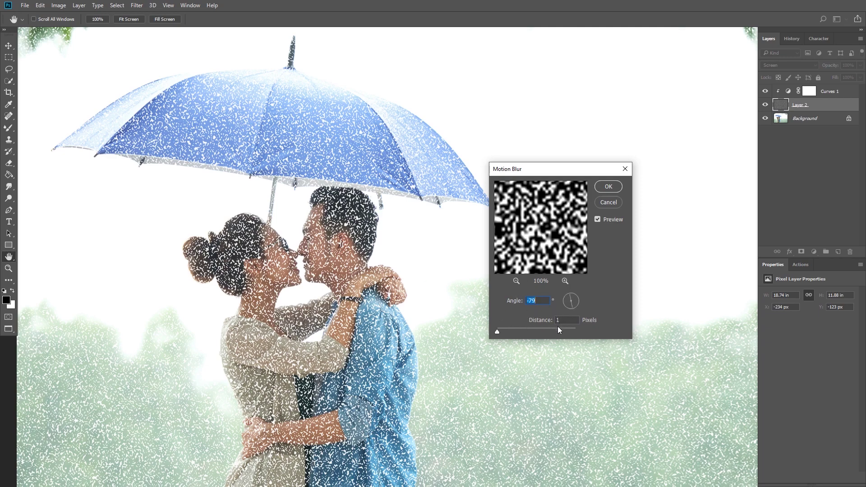
Step: Try blur distances from 28 to 166 pixels, settling on 103 pixels
left_click_drag(497, 331, 509, 332)
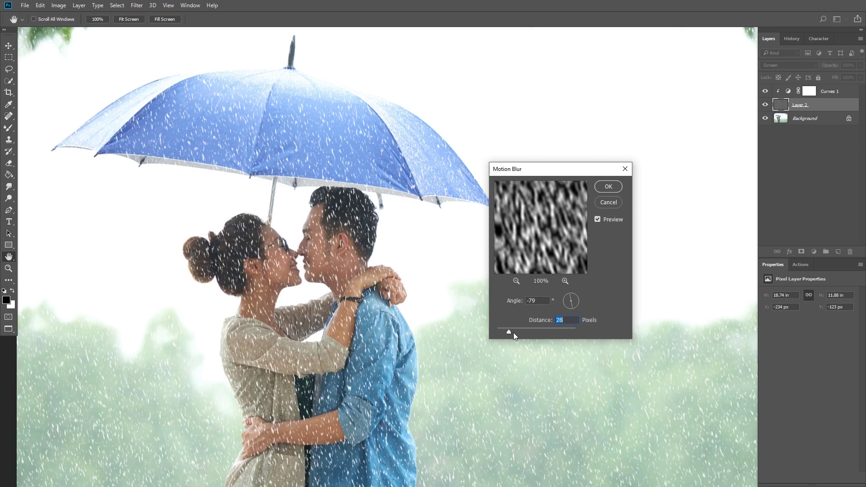
left_click_drag(509, 332, 513, 332)
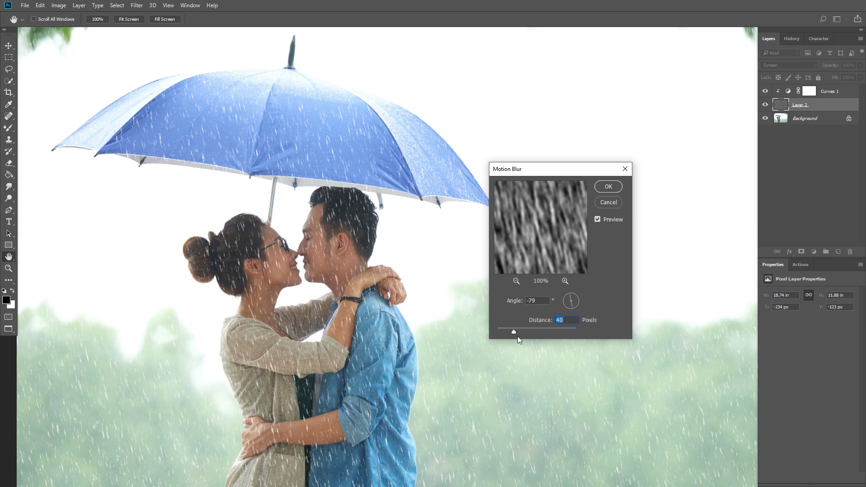
left_click_drag(514, 333, 520, 332)
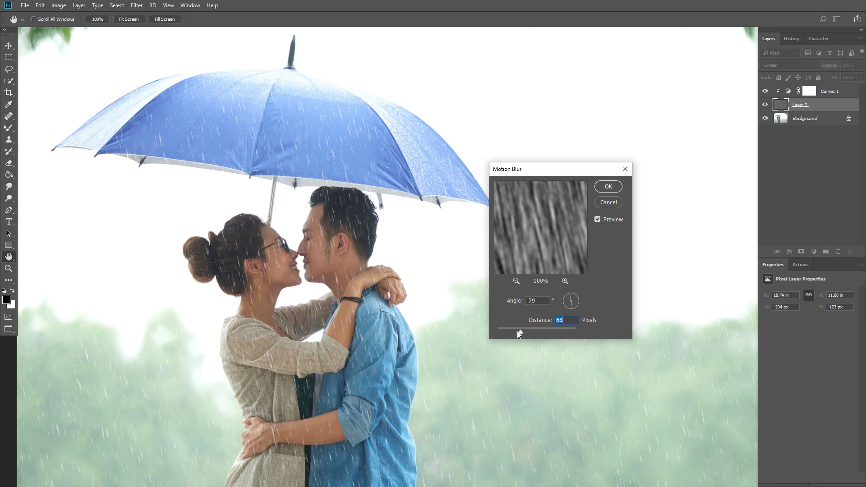
left_click_drag(525, 333, 532, 332)
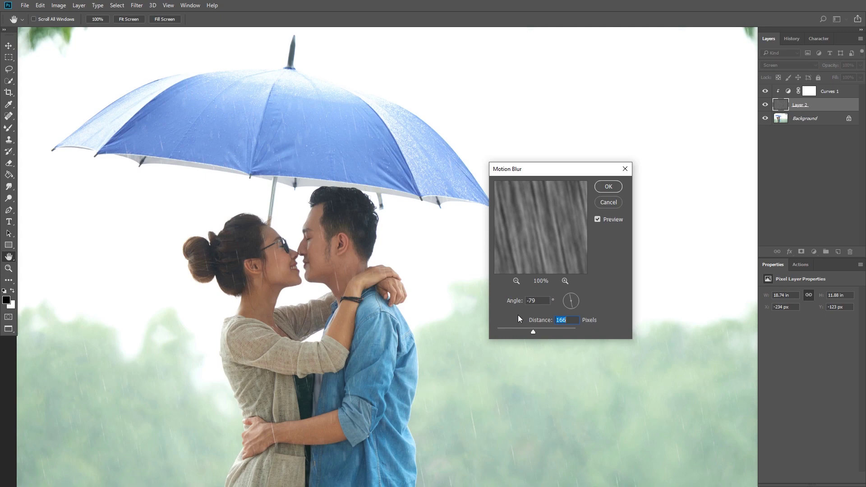
left_click(497, 332)
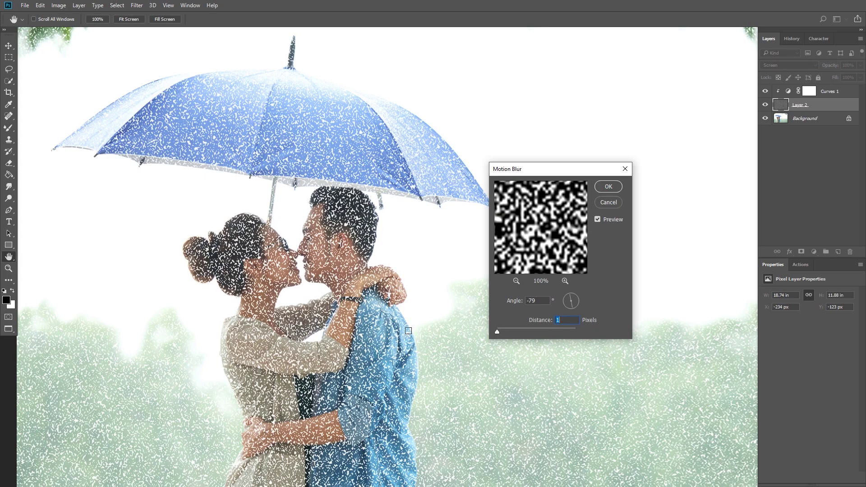
left_click_drag(508, 333, 519, 332)
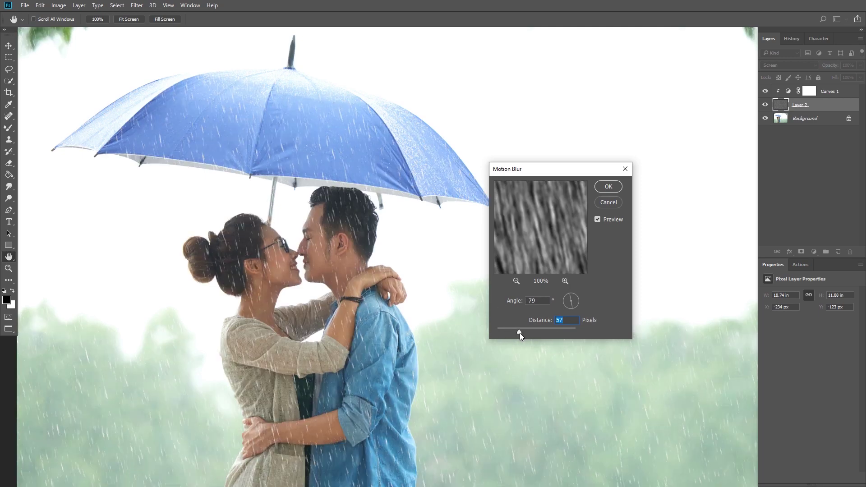
left_click_drag(518, 333, 525, 333)
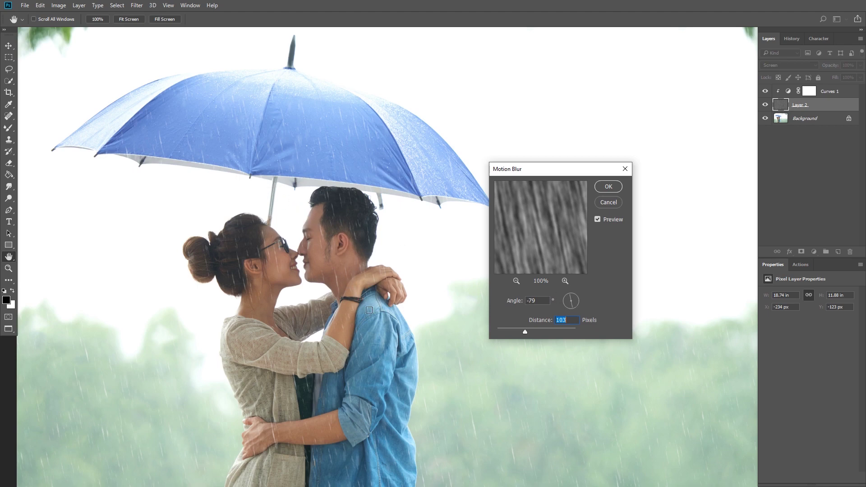
Step: Set the Motion Blur angle to about -70° and apply the 103-pixel blur to Layer 2
left_click(574, 298)
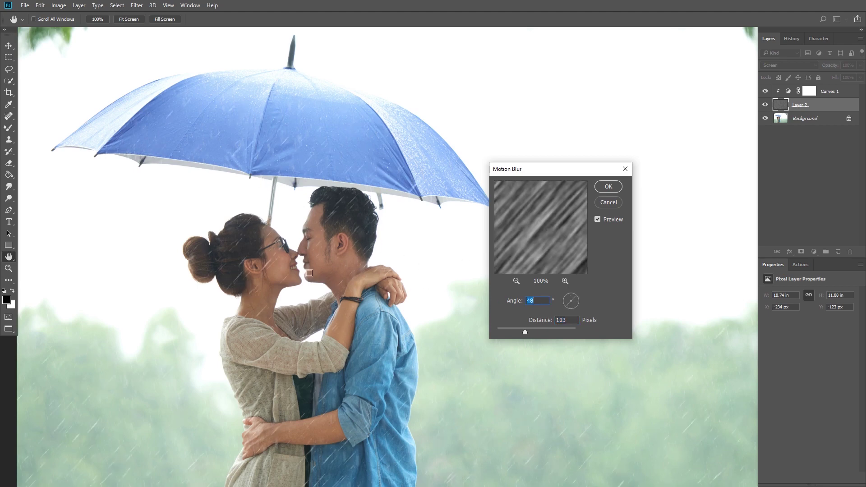
left_click(569, 296)
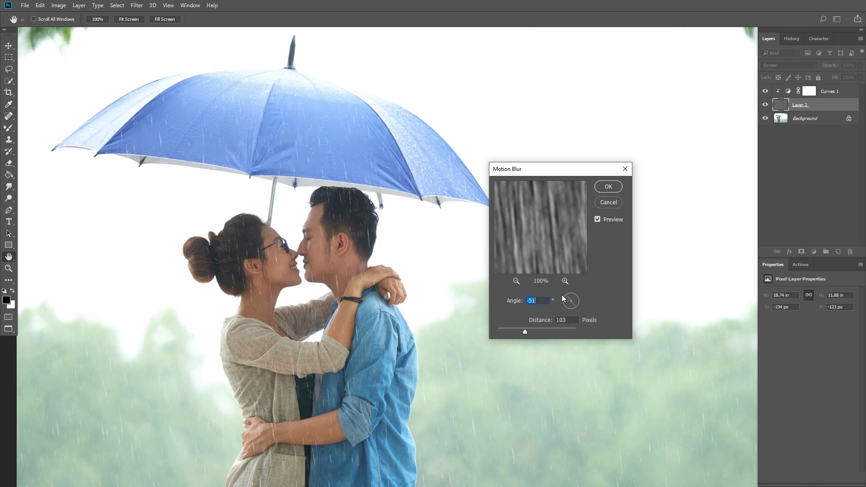
left_click(570, 298)
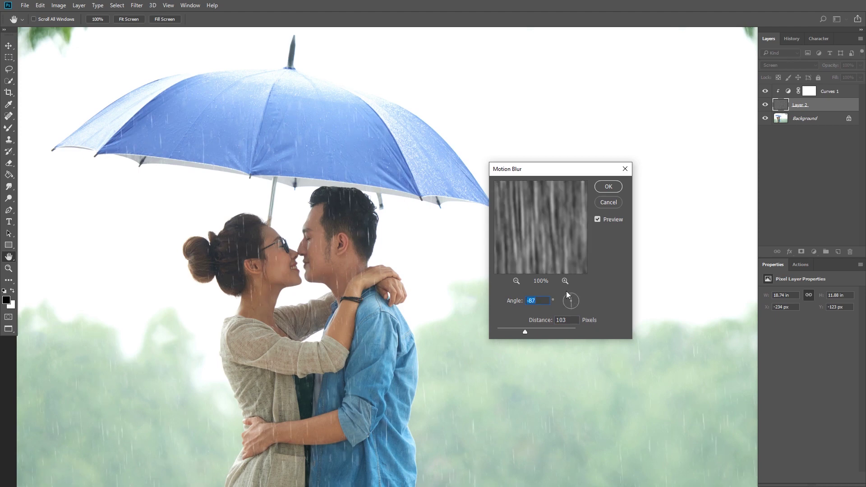
left_click(573, 304)
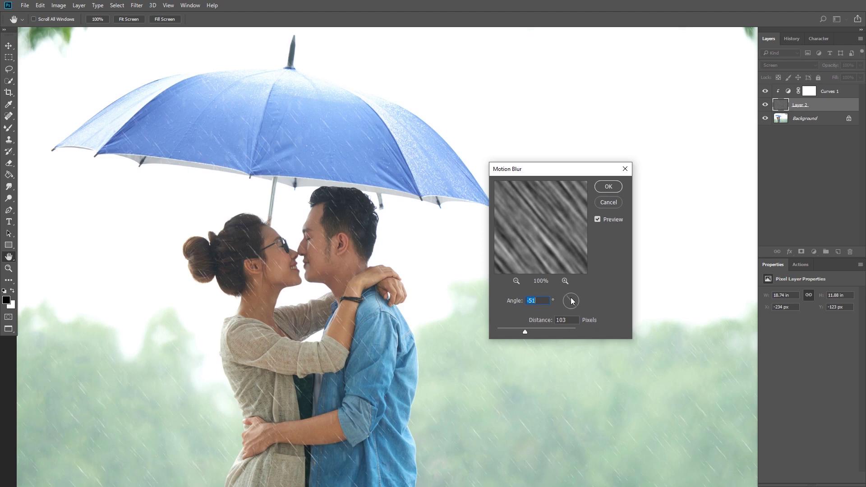
left_click(569, 296)
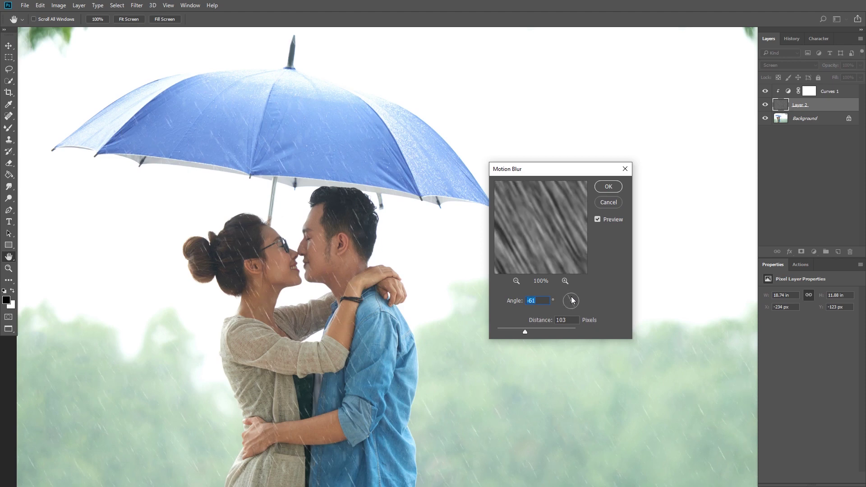
left_click(570, 298)
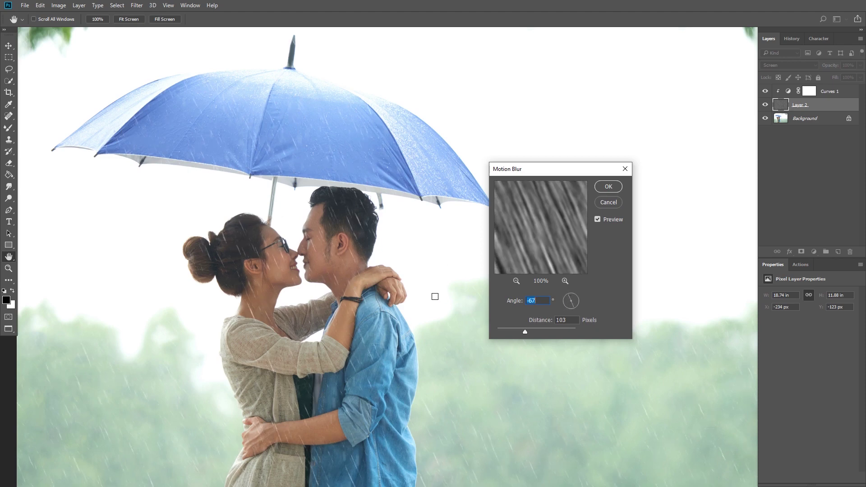
left_click(570, 298)
left_click(571, 299)
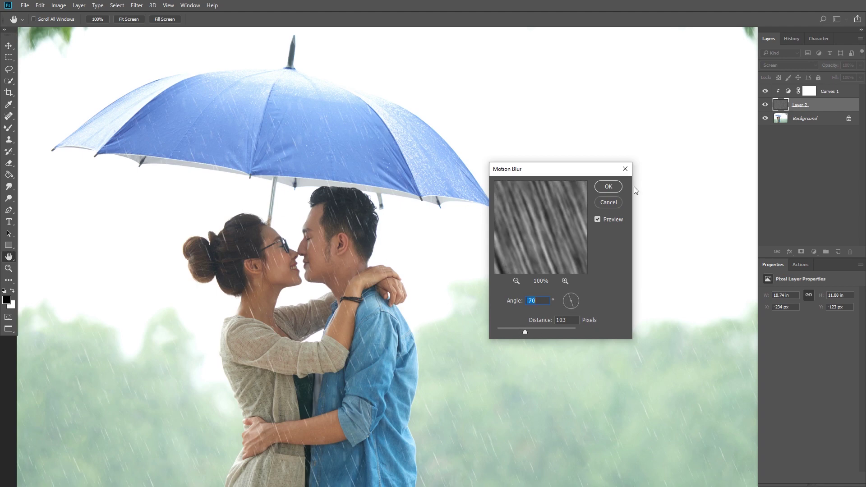
left_click(608, 187)
key("z")
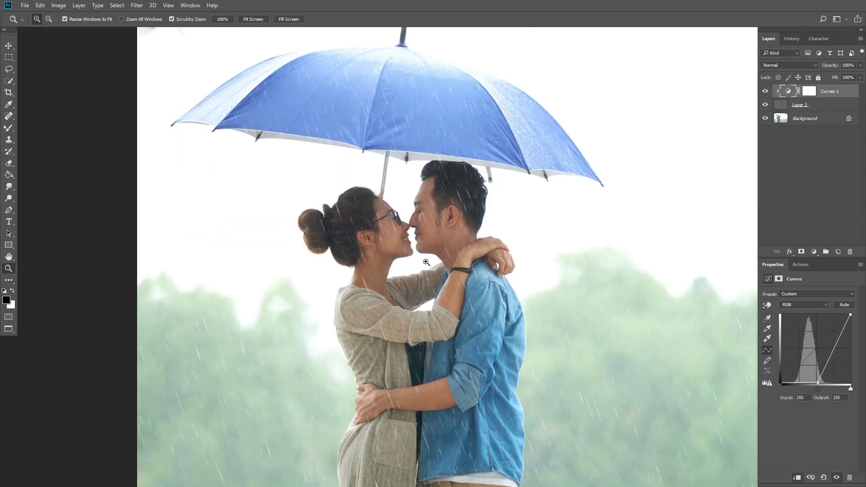
Step: Lower the Curves 1 highlight output to 144 and fit the whole photo on screen
left_click(374, 231)
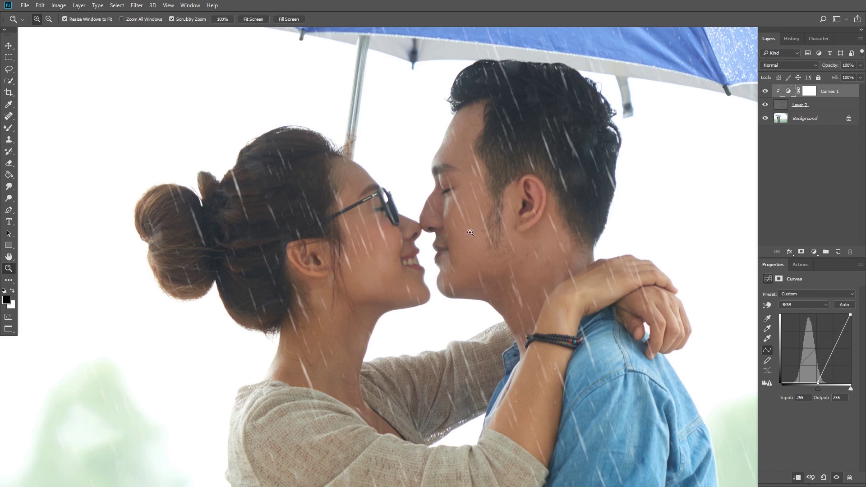
left_click(788, 92)
left_click_drag(851, 314, 852, 342)
left_click_drag(852, 342, 854, 344)
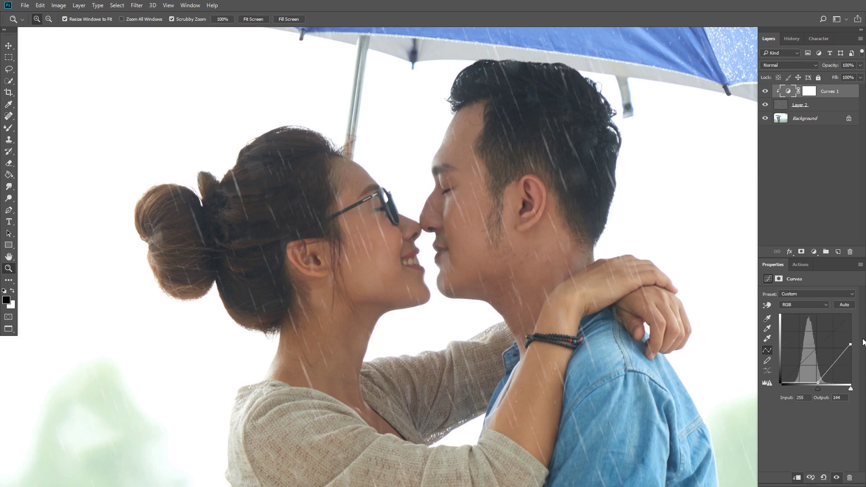
left_click(258, 20)
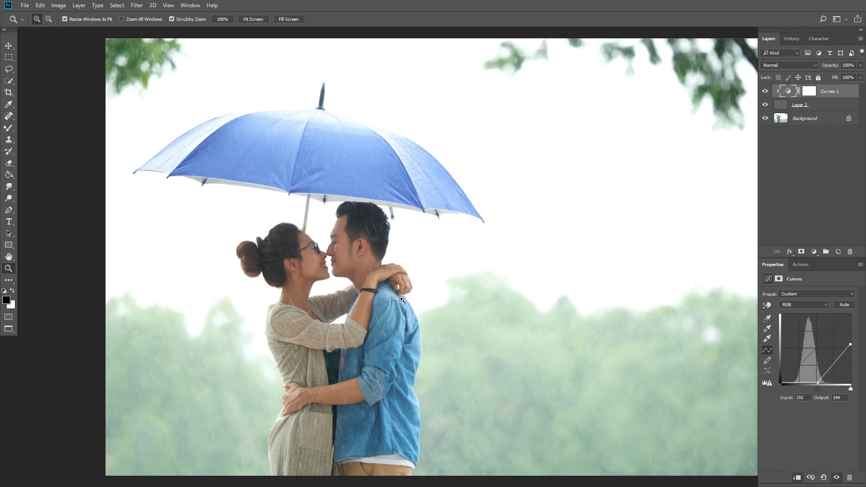
left_click(845, 94)
Step: Duplicate Layer 2 and Curves 1 into Layer 2 copy and Curves 1 copy, toggling them to compare
left_click(825, 107)
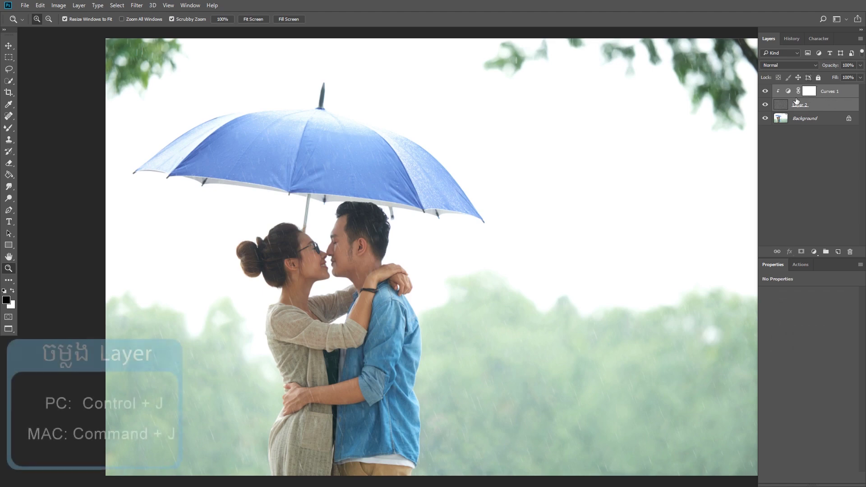
key("ctrl+j")
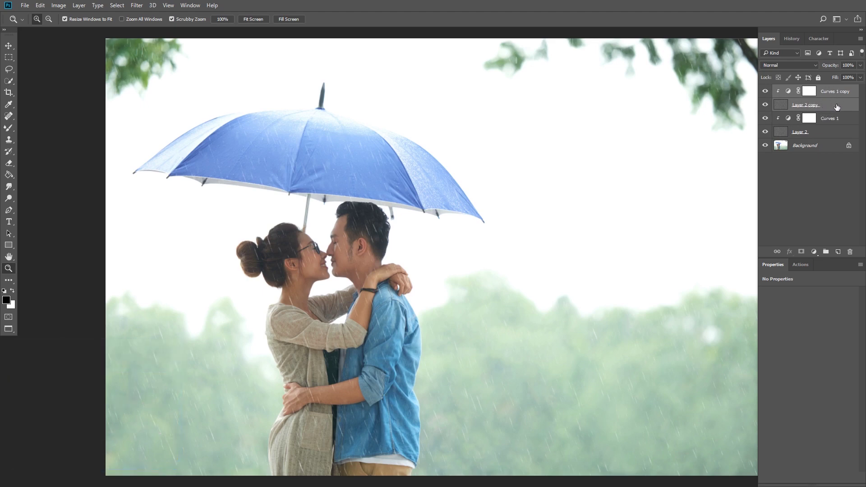
left_click(828, 106)
left_click(765, 91)
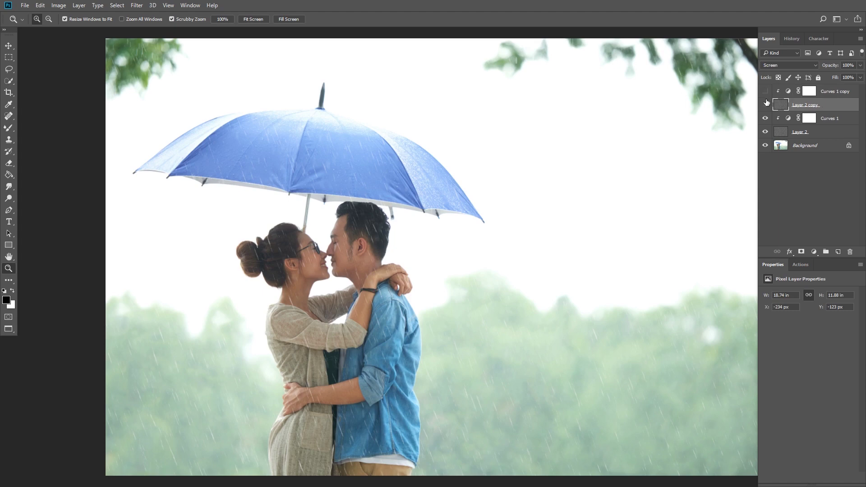
left_click(764, 105)
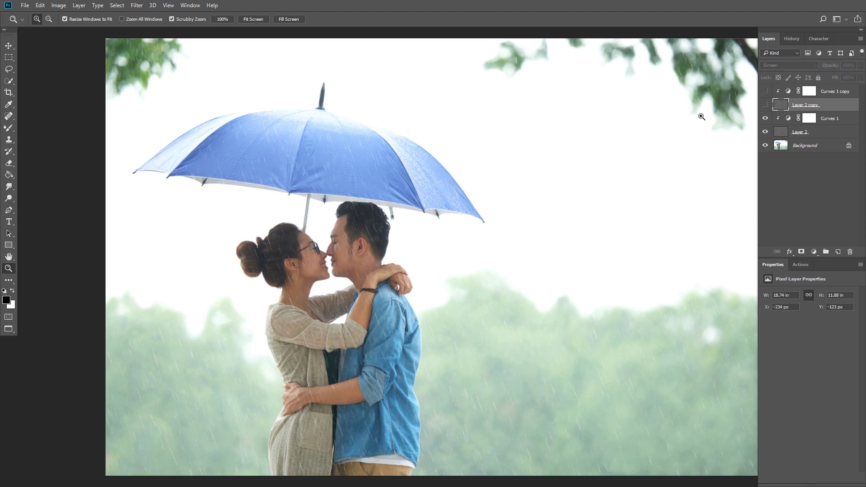
left_click(765, 91)
left_click(764, 104)
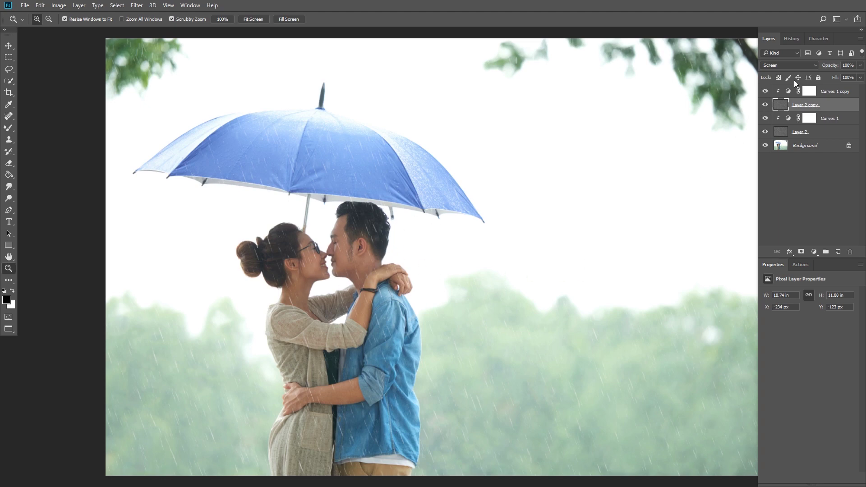
key("ctrl+minus")
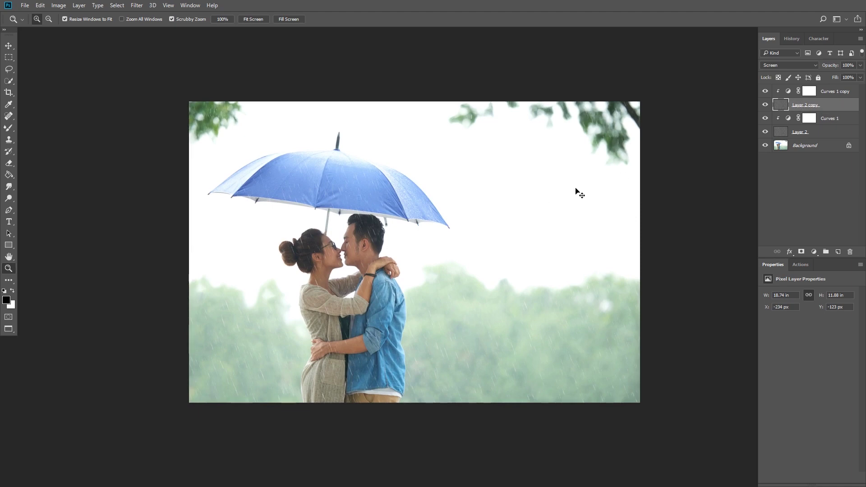
Step: Scale up Layer 2 copy slightly with Free Transform, then zoom in around the couple
key("ctrl+t")
left_click_drag(675, 91, 668, 102)
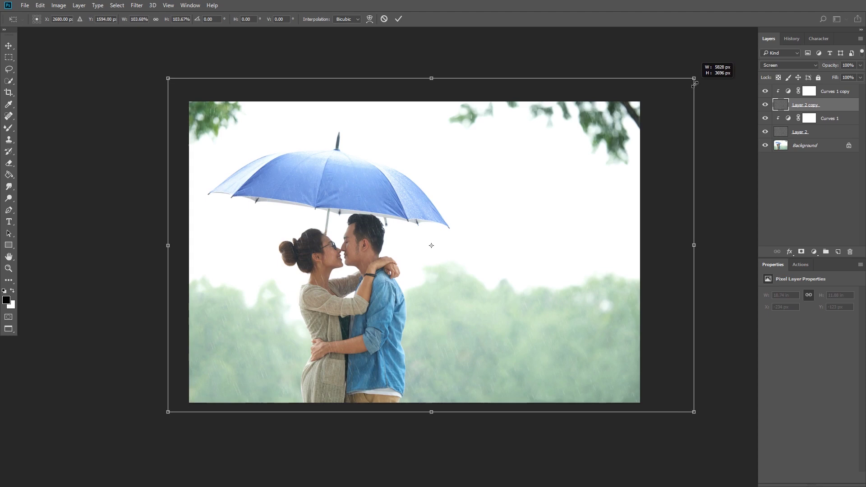
key("Return")
key("z")
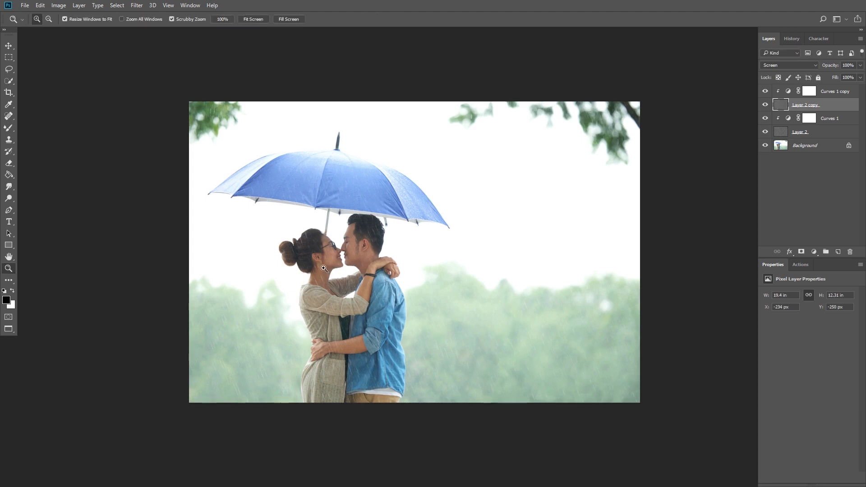
mouse_move(323, 269)
left_mouse_down()
mouse_move(341, 252)
mouse_move(331, 253)
left_mouse_up()
Step: Rotate Layer 2 copy about 4° and select Curves 1 copy alongside it
key("ctrl+t")
left_click_drag(100, 459, 89, 431)
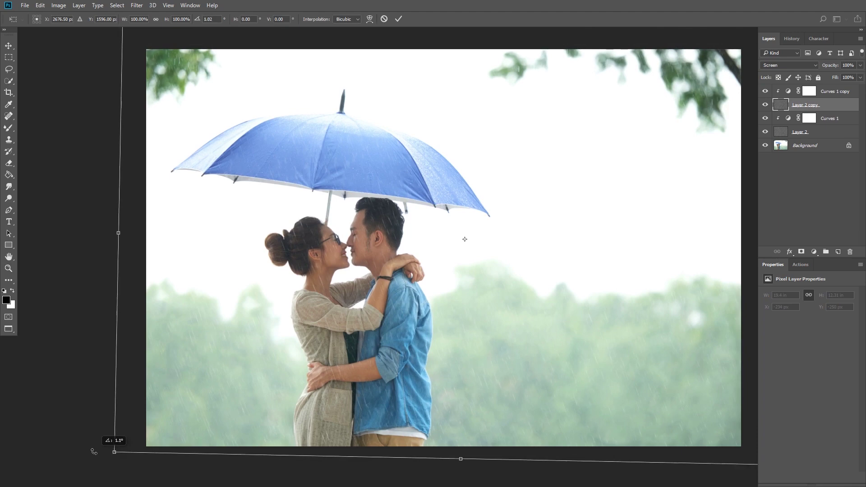
key("Return")
key("z")
left_click_drag(503, 273, 496, 273)
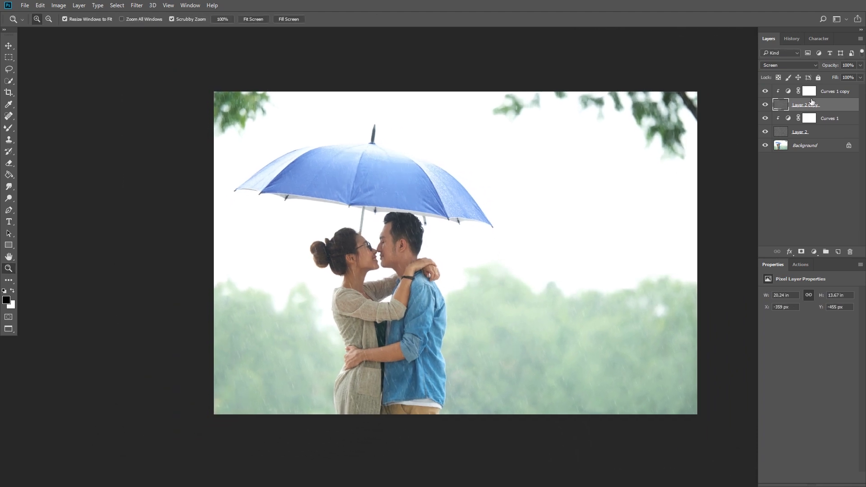
left_click(837, 93, "shift")
Step: Hide the copied rain layers, create Layer 2 copy 2 with Curves 1 copy 2, and start transforming it
mouse_move(765, 92)
left_mouse_down()
mouse_move(765, 105)
mouse_move(765, 90)
left_mouse_up()
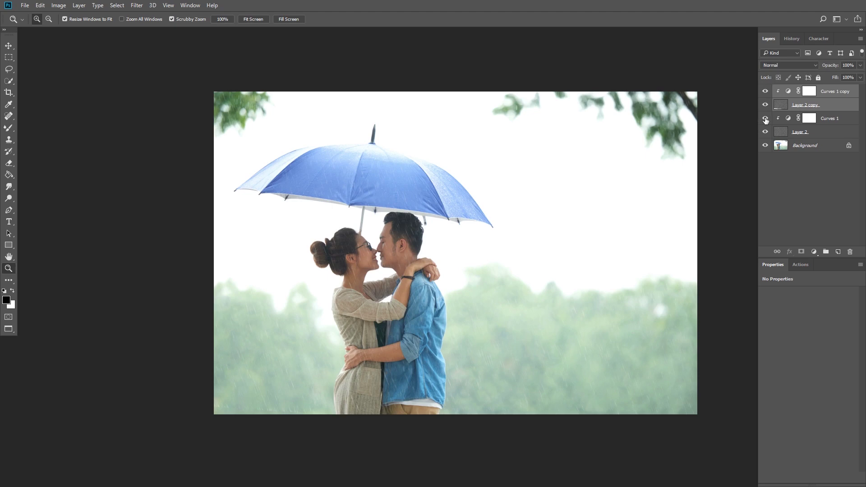
mouse_move(805, 96)
left_mouse_down()
mouse_move(783, 113)
mouse_move(790, 106)
left_mouse_up()
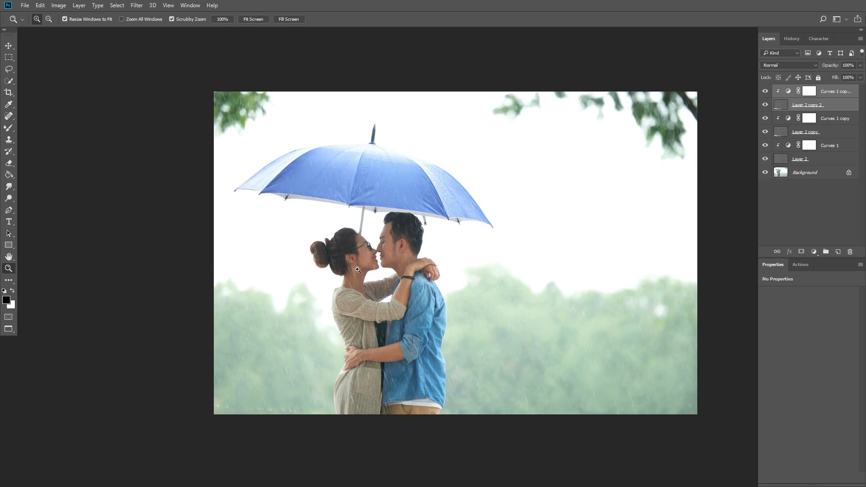
key("ctrl+t")
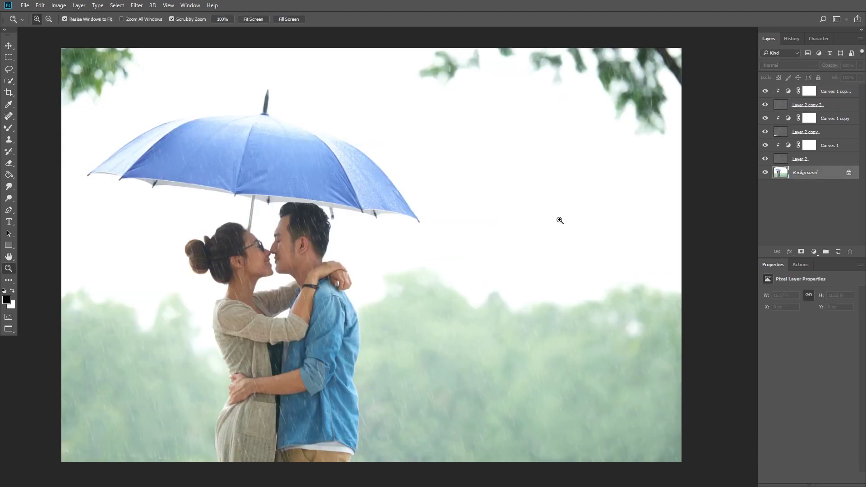
key("alt")
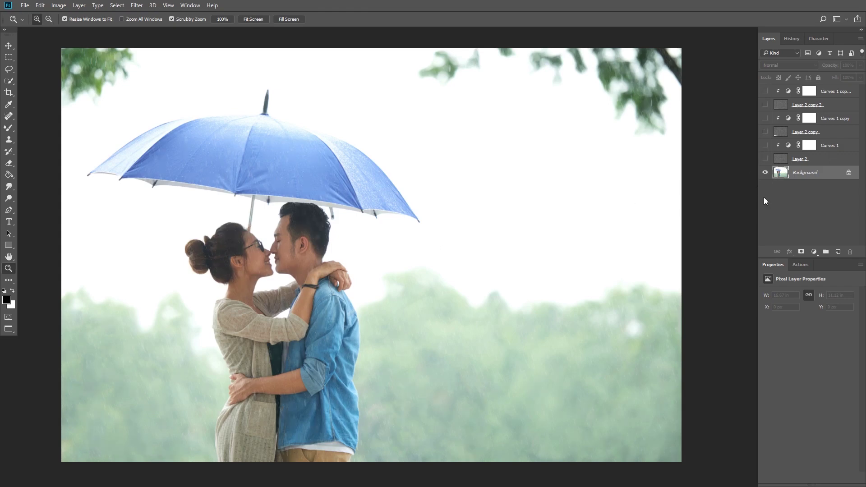